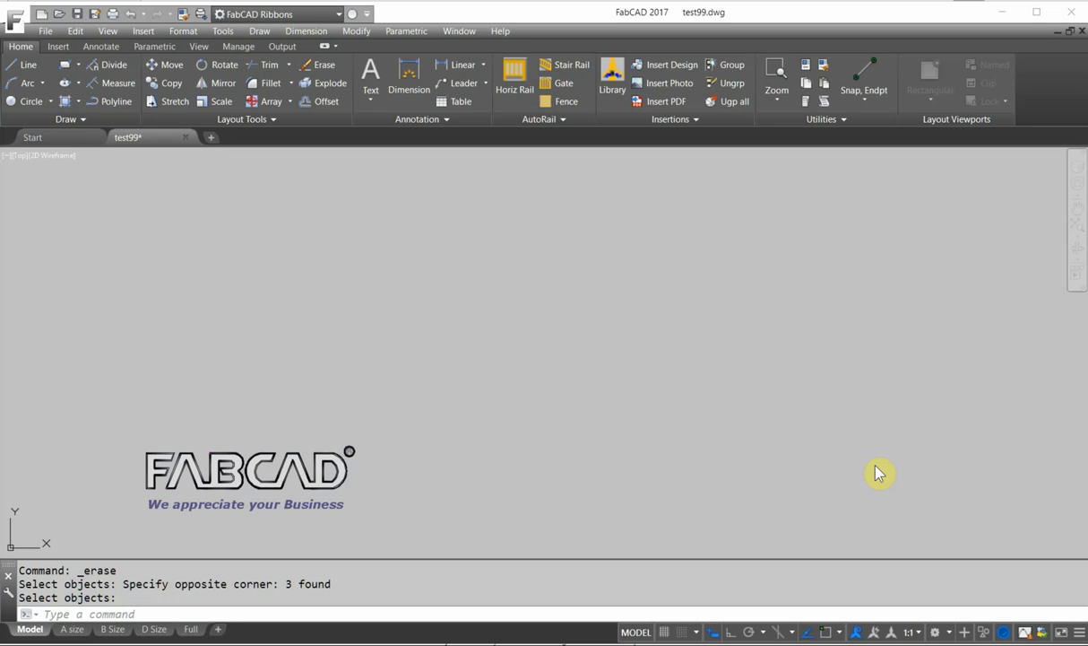
- Start recording a new action macro and begin the Arc command as its first recorded action
left_click(240, 50)
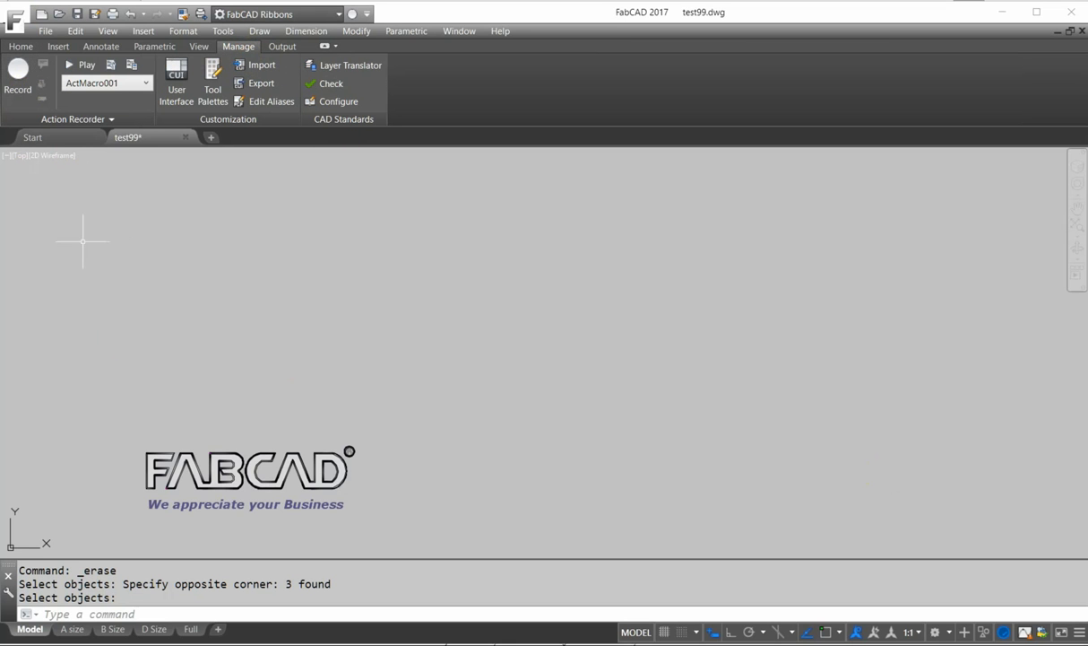
left_click(18, 72)
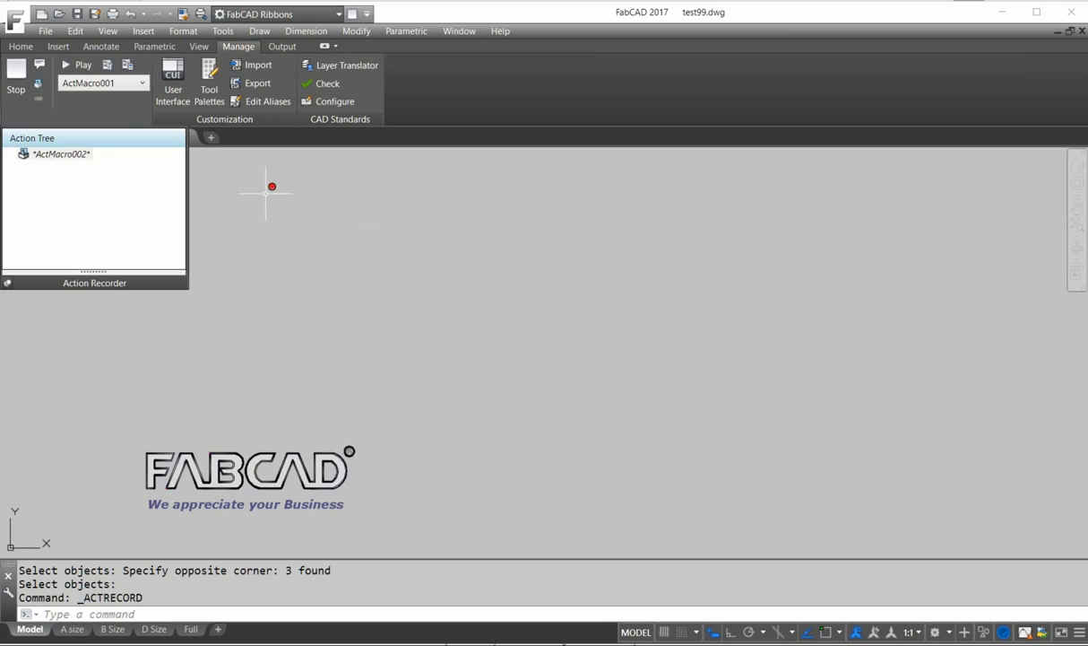
left_click(19, 46)
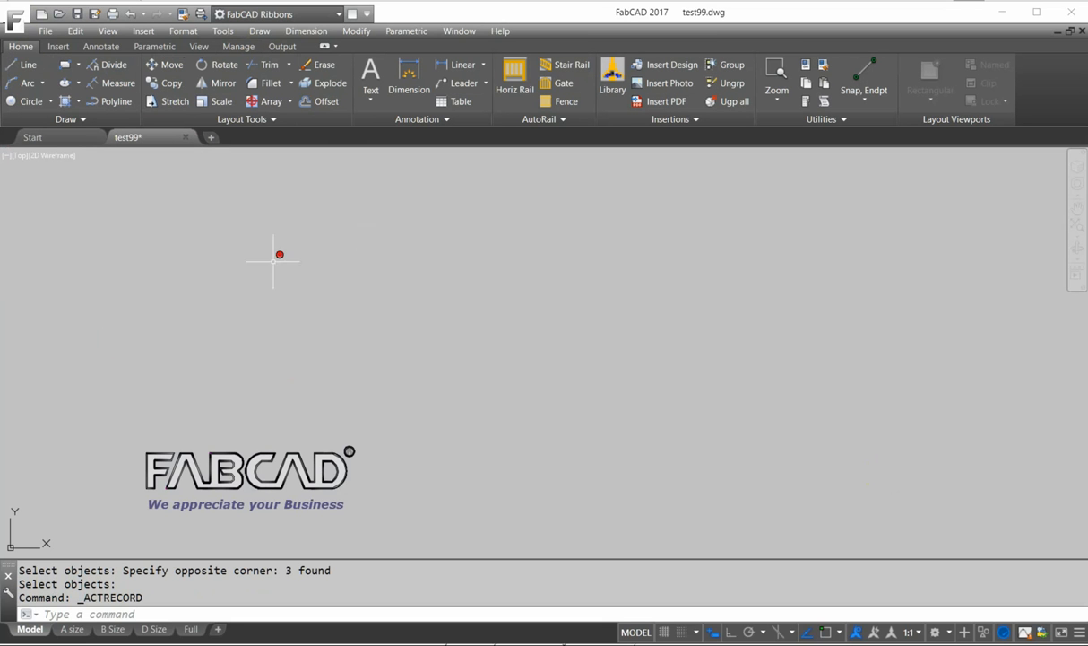
left_click(26, 87)
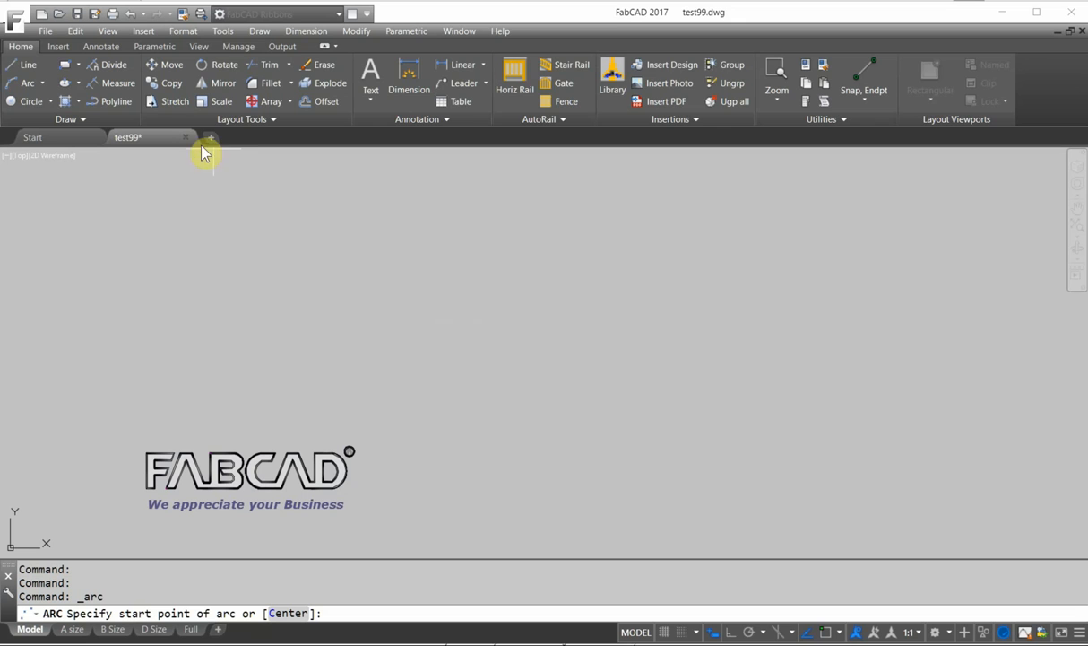
- Insert the user message "Pick start point" into the macro and make it request user input for the arc's start point
left_click(240, 47)
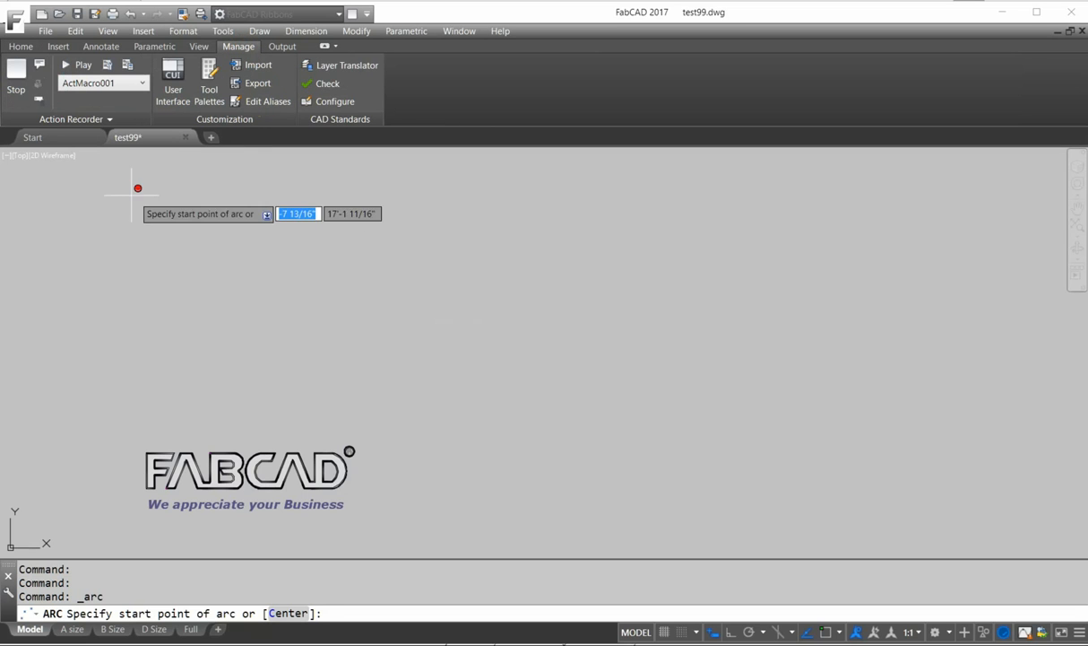
left_click(40, 67)
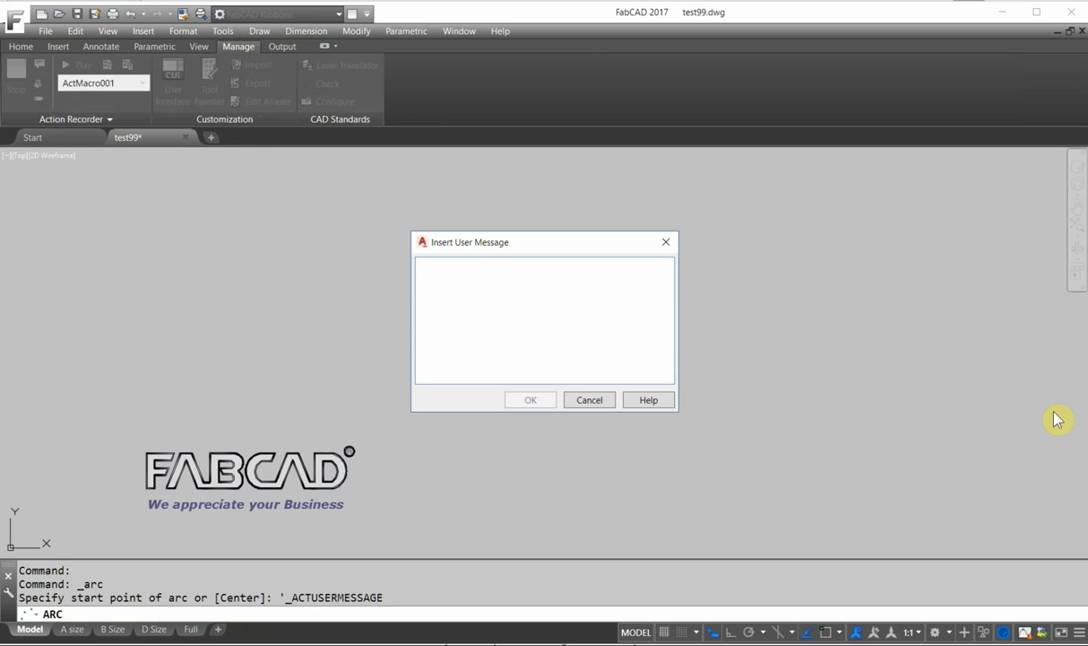
type("Pl")
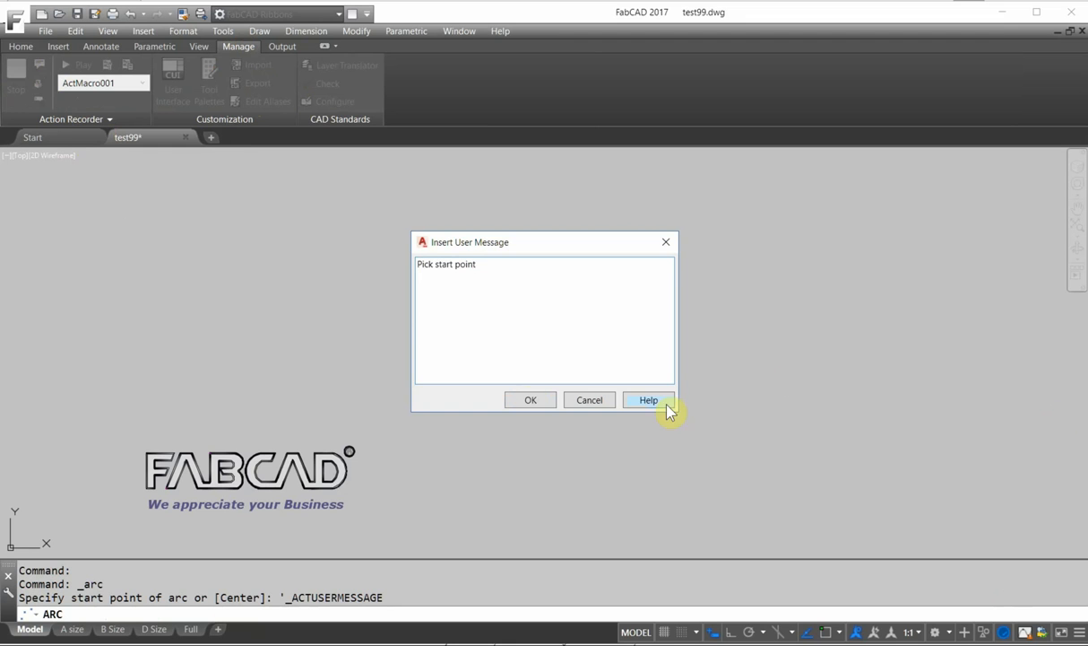
left_click(529, 400)
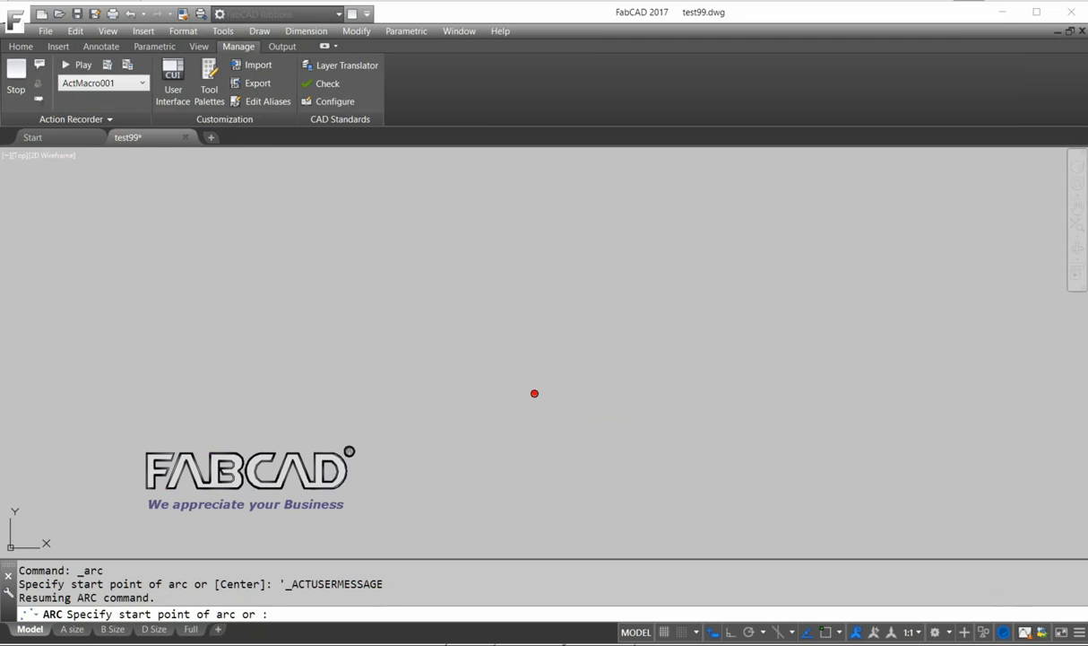
left_click(39, 106)
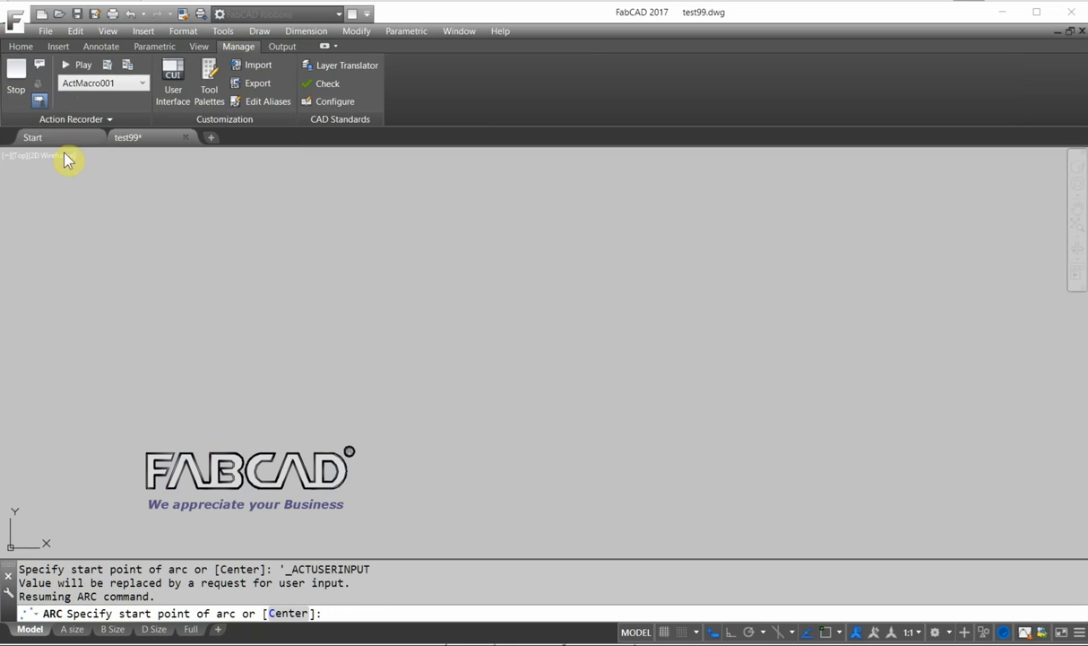
- Draw a scroll of three connected arcs, each continuing tangentially from the previous one and curling inward
left_click(433, 342)
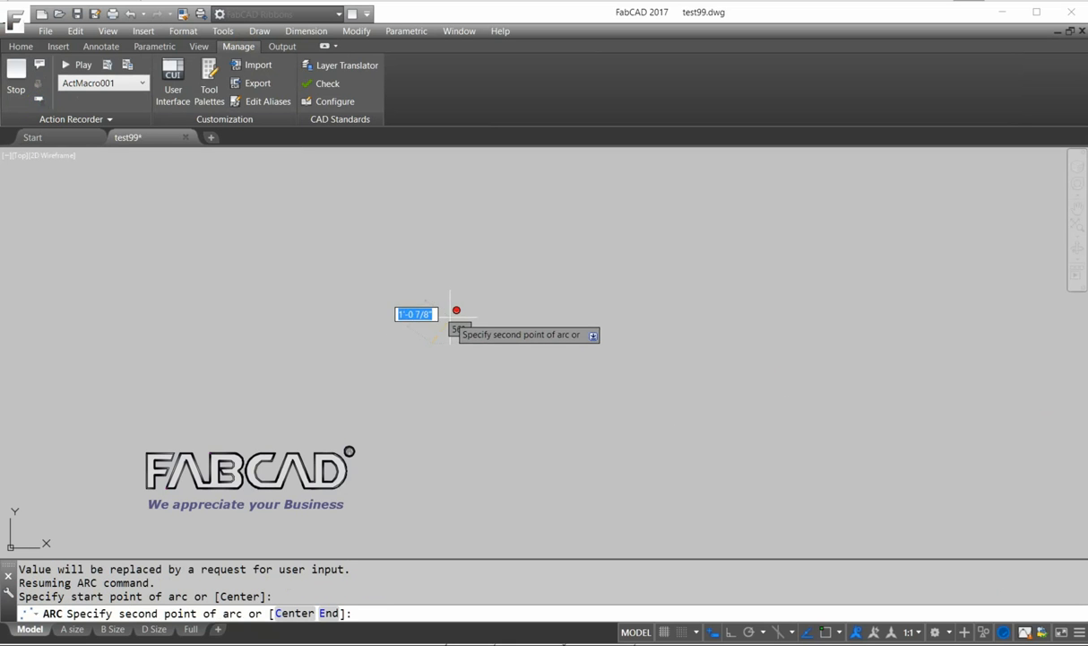
left_click(452, 312)
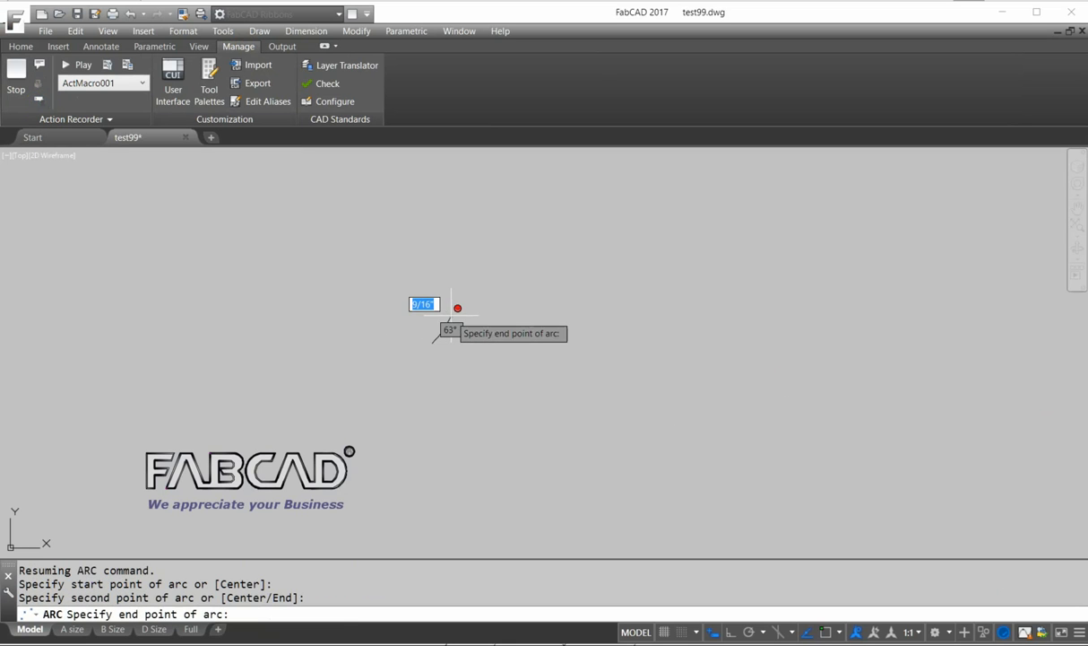
left_click(516, 337)
key("Return")
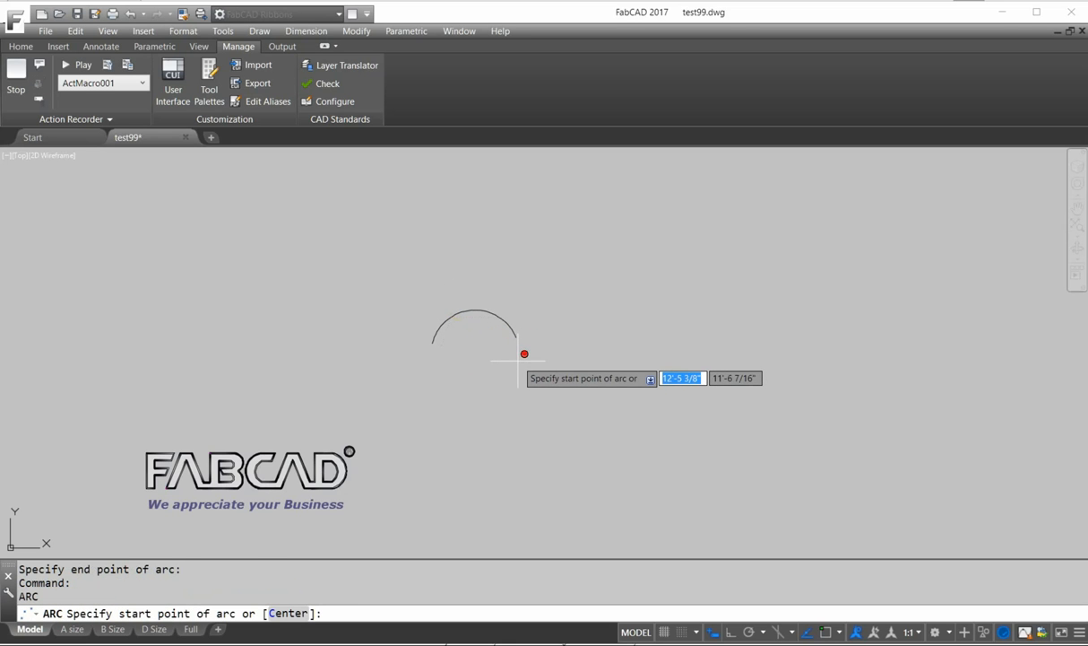
key("Return")
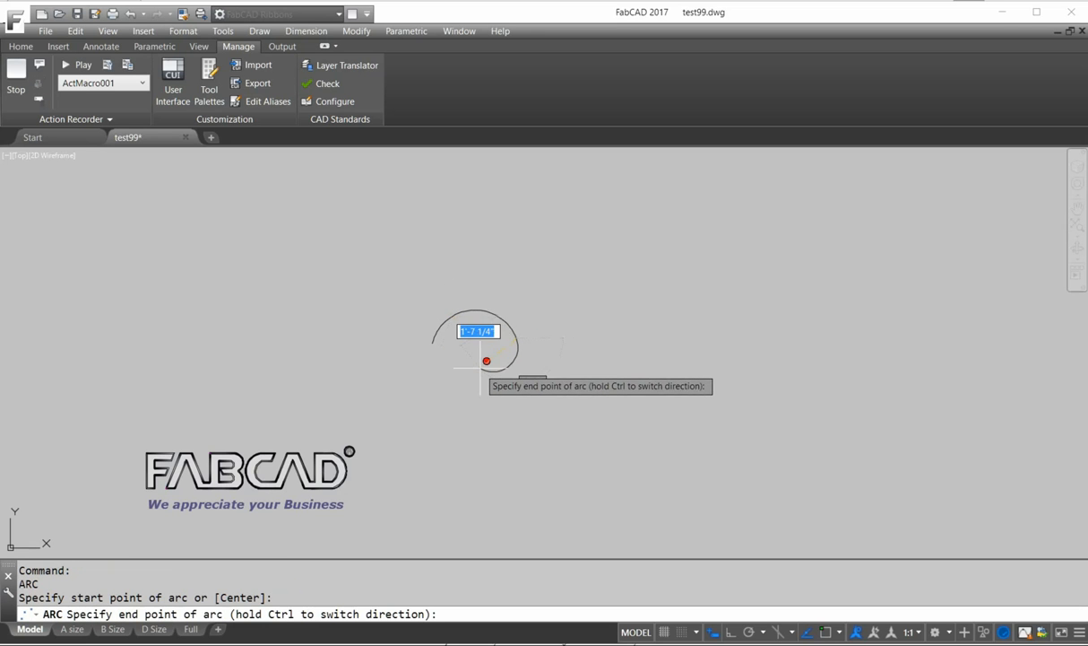
left_click(484, 350)
key("Return")
key("Return")
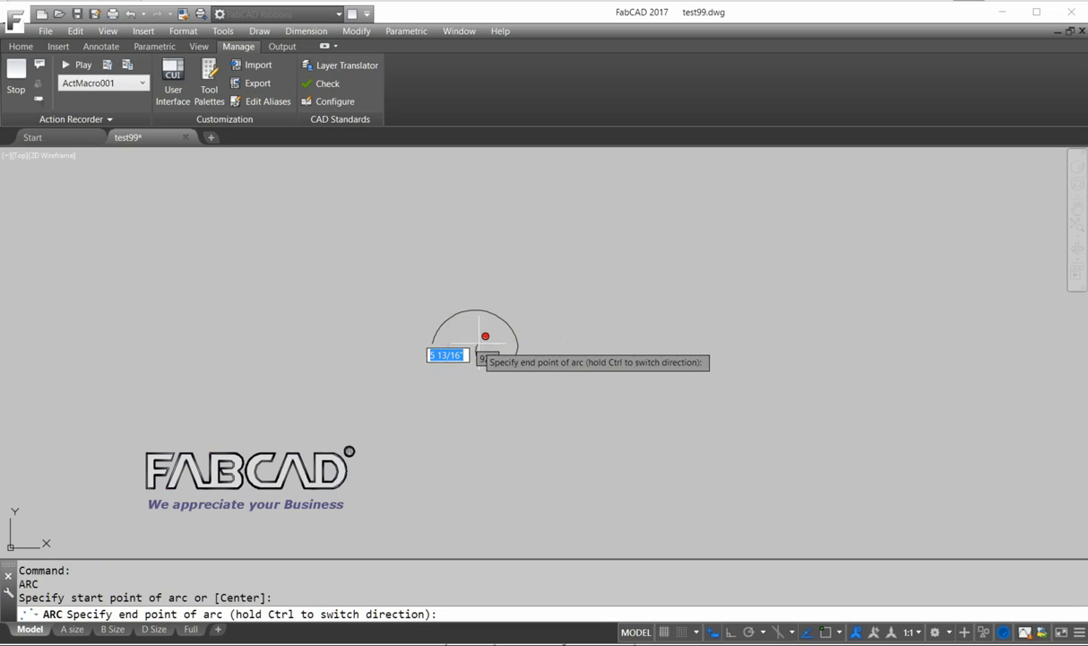
left_click(500, 341)
key("Return")
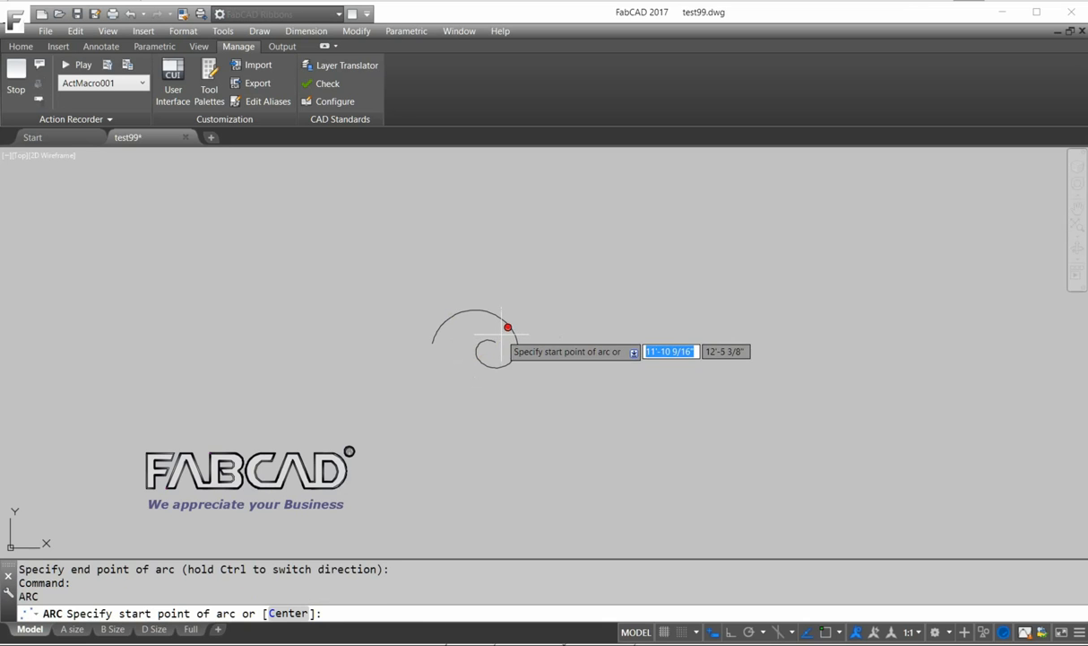
- Stop the recording, save the action macro as scroll2, and end the leftover Arc command
left_click(19, 85)
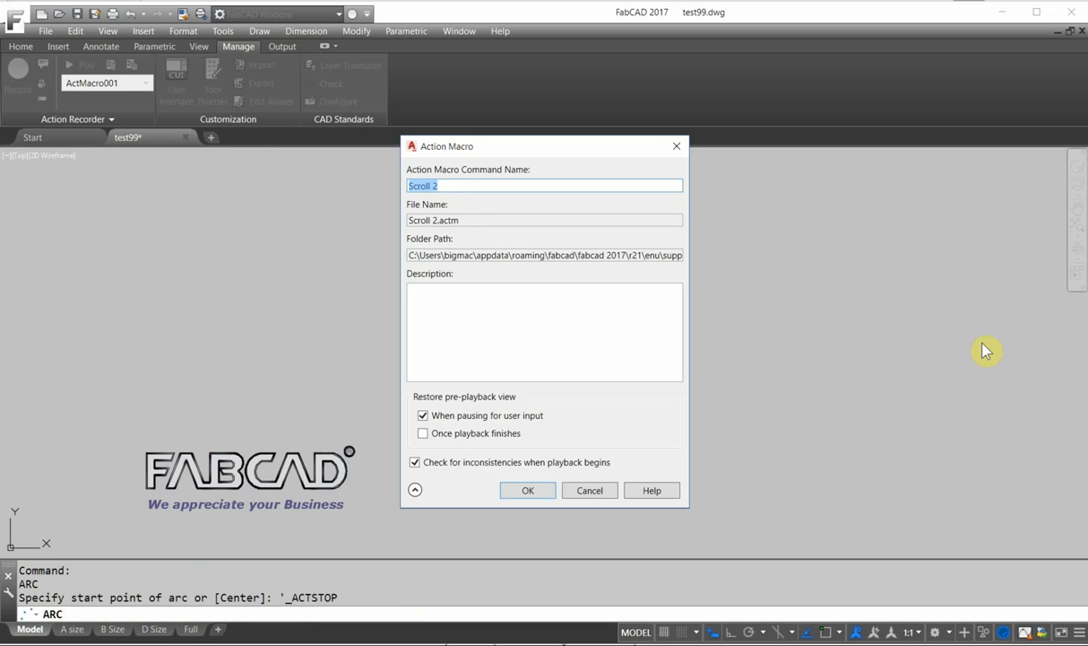
type("scroll2")
key("Return")
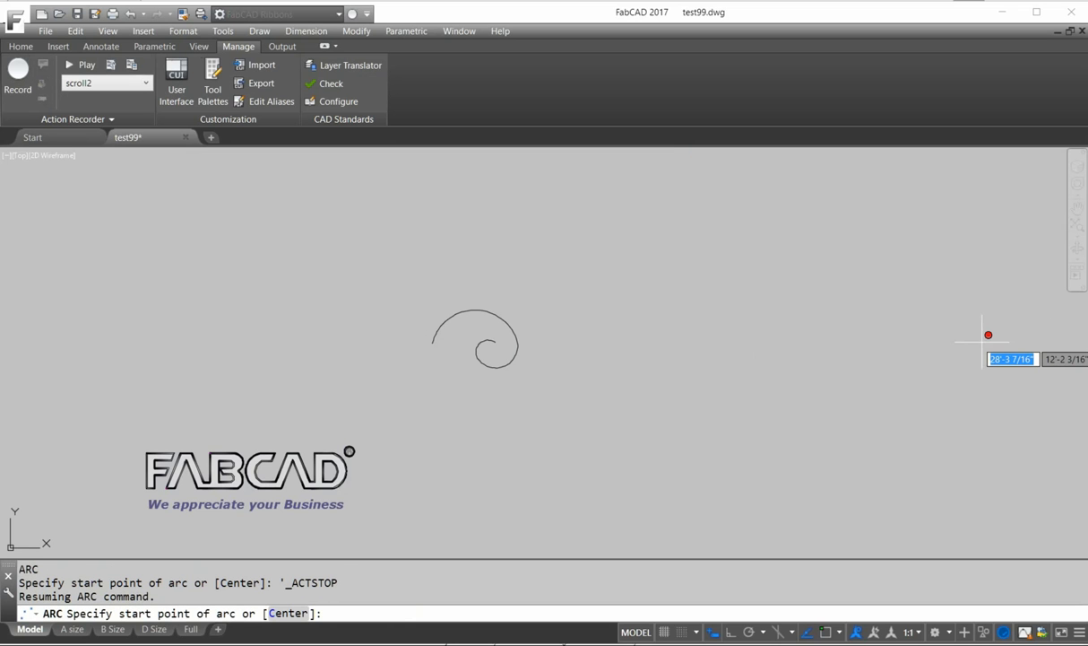
key("Escape")
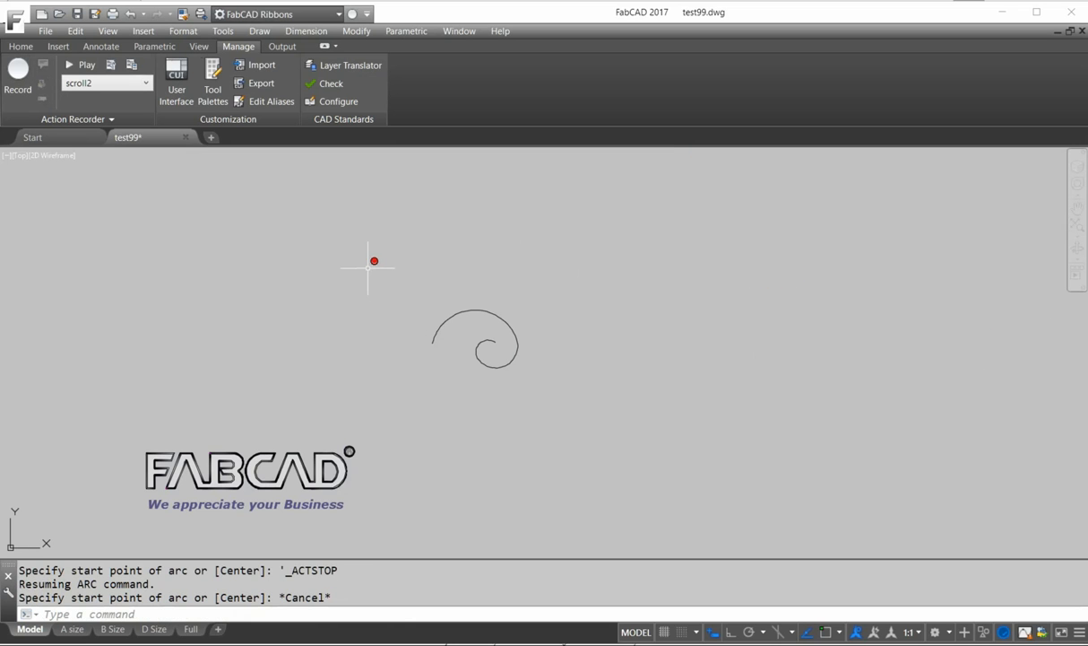
- Play back the scroll2 macro, placing the new scroll's start point to the right of the original scroll
left_click(75, 63)
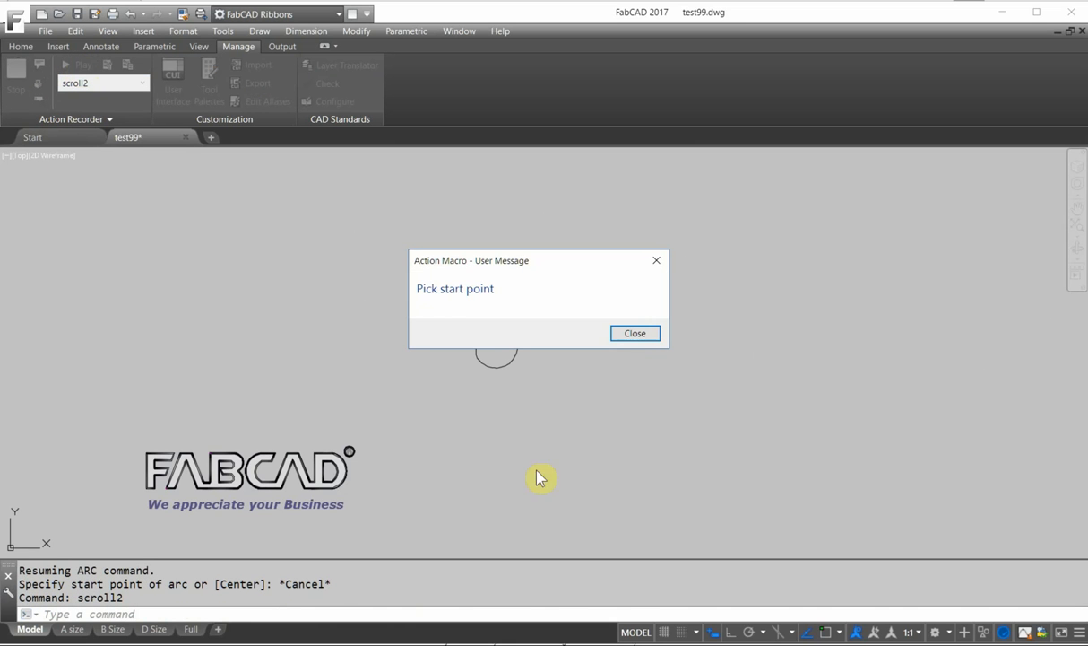
left_click(636, 334)
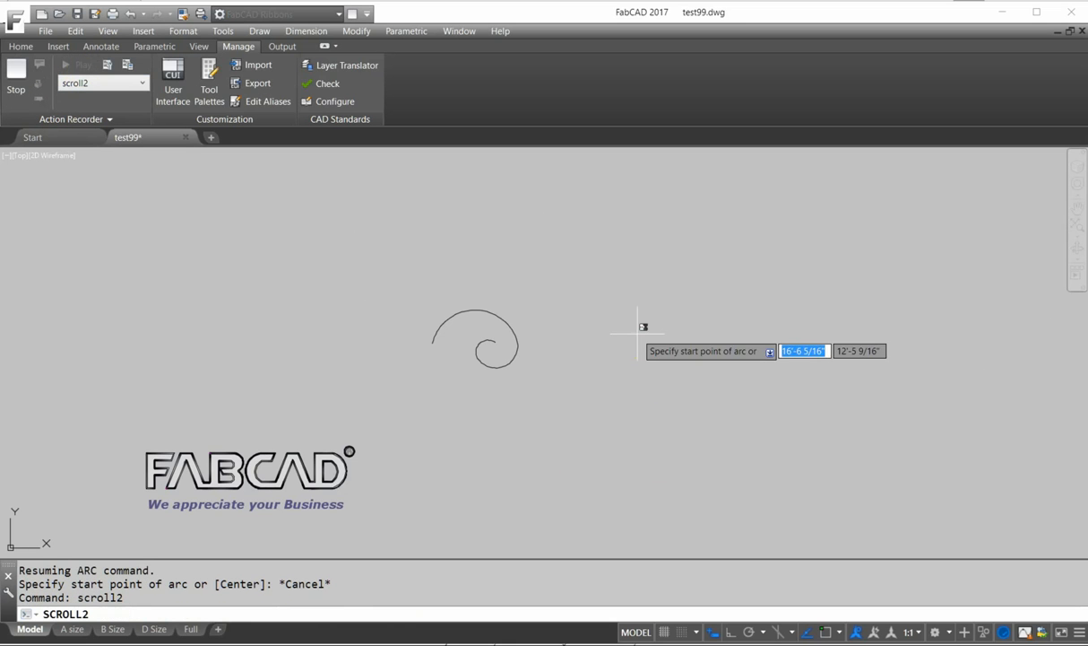
left_click(700, 334)
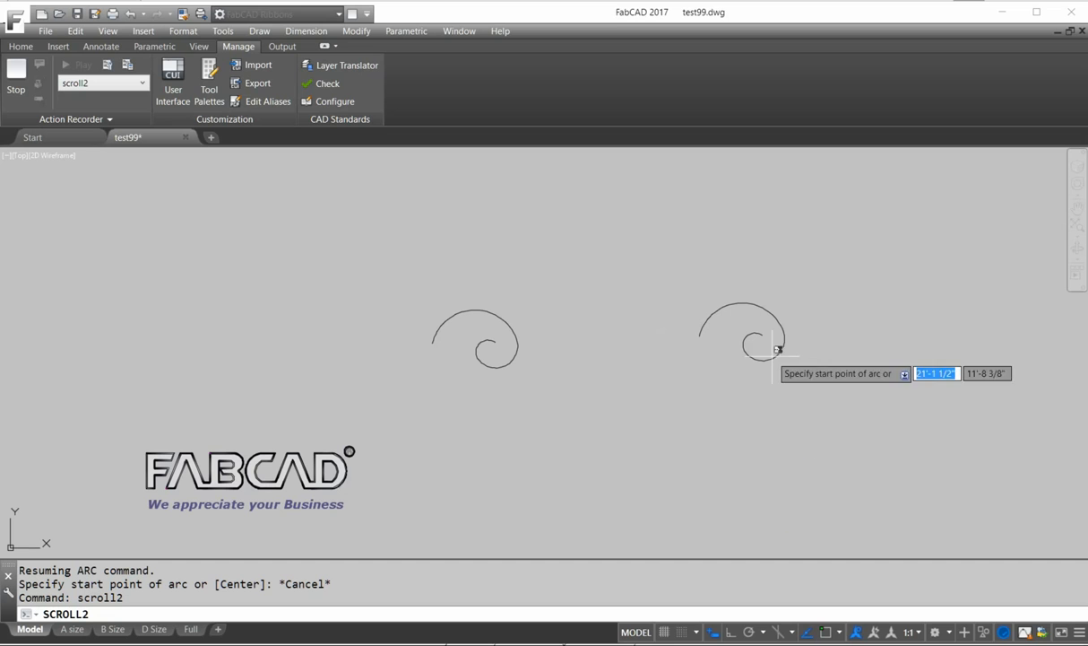
key("Escape")
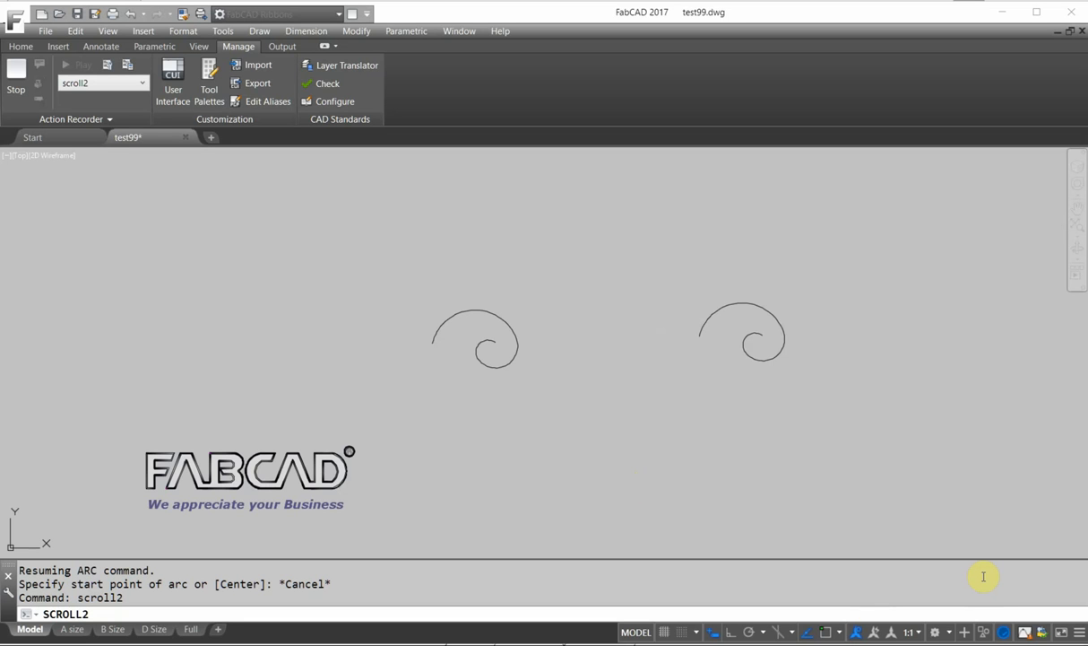
- Join the three arcs of the played-back scroll into a single polyline
left_click(15, 45)
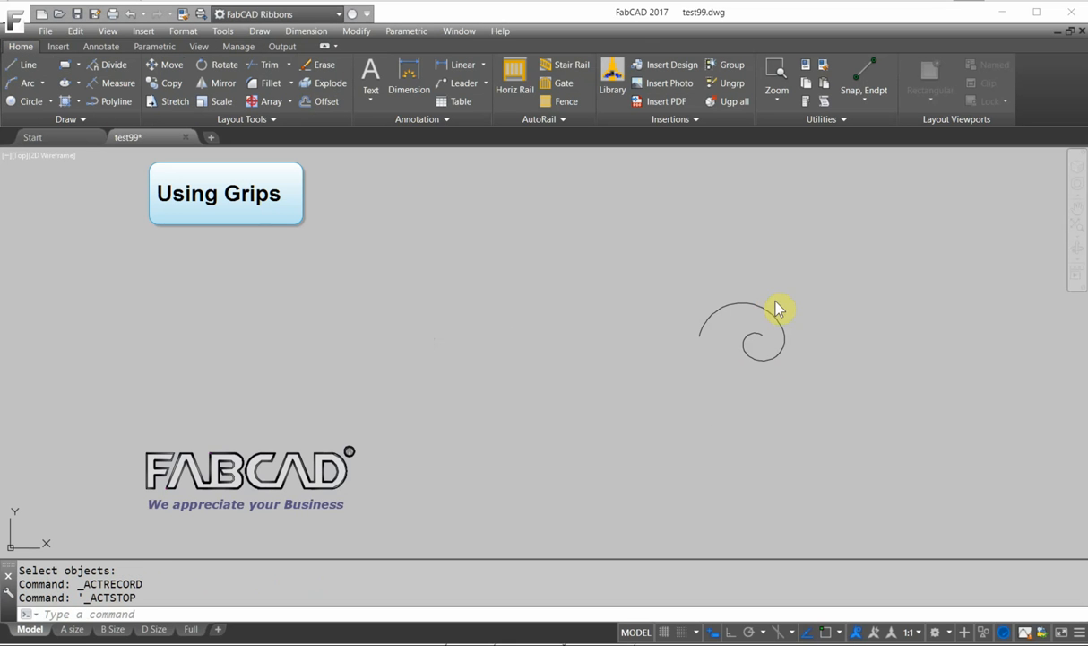
left_click(273, 119)
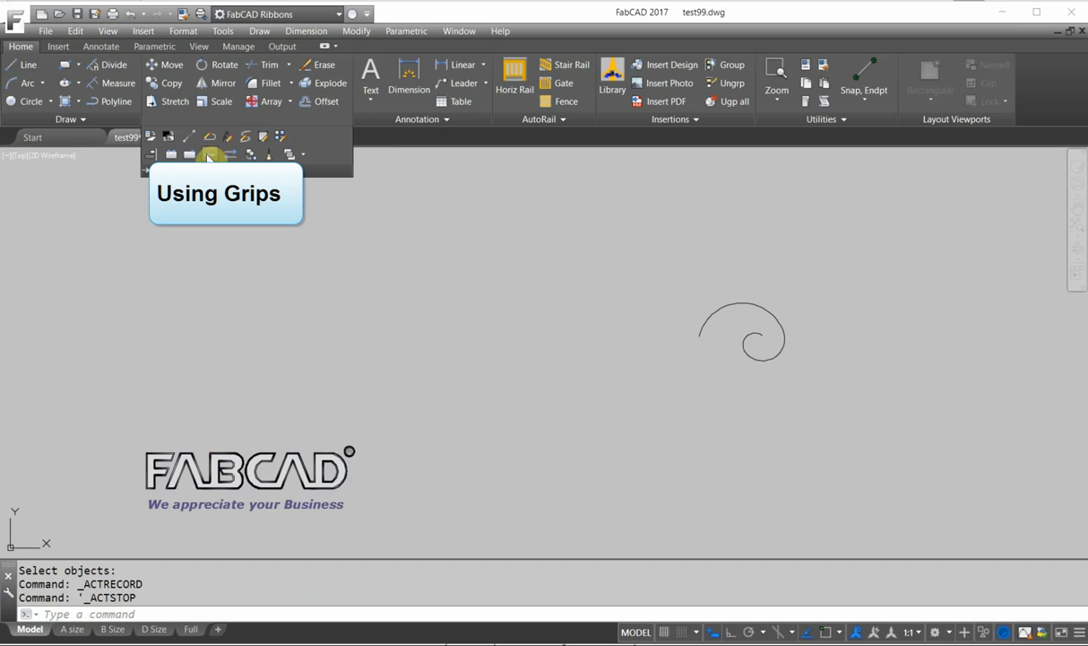
left_click(210, 156)
left_click(808, 381)
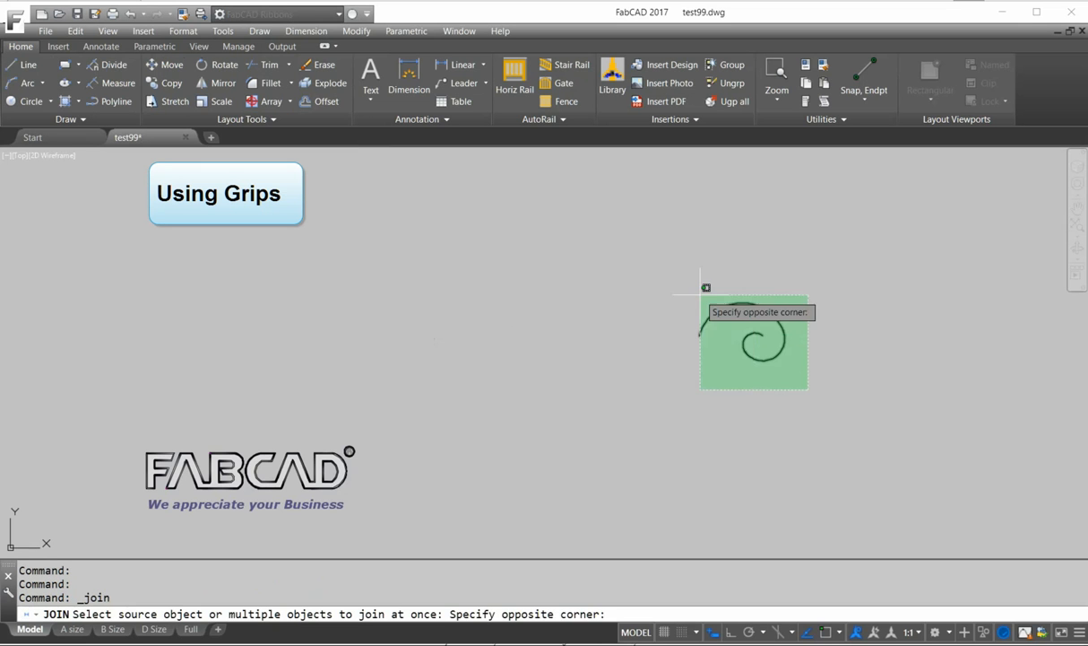
left_click(651, 280)
key("Return")
scroll(767, 308, "up", 4)
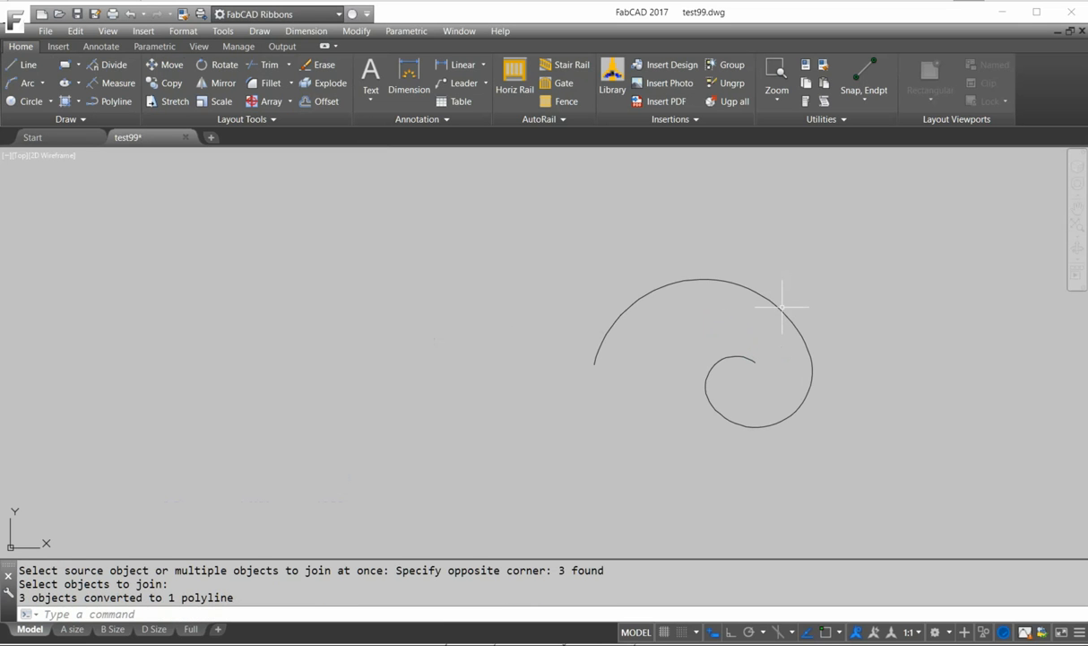
- Select the joined scroll and stretch the midpoint grip of its middle arc slightly outward
left_click(780, 308)
scroll(776, 315, "down", 2)
scroll(773, 320, "up", 4)
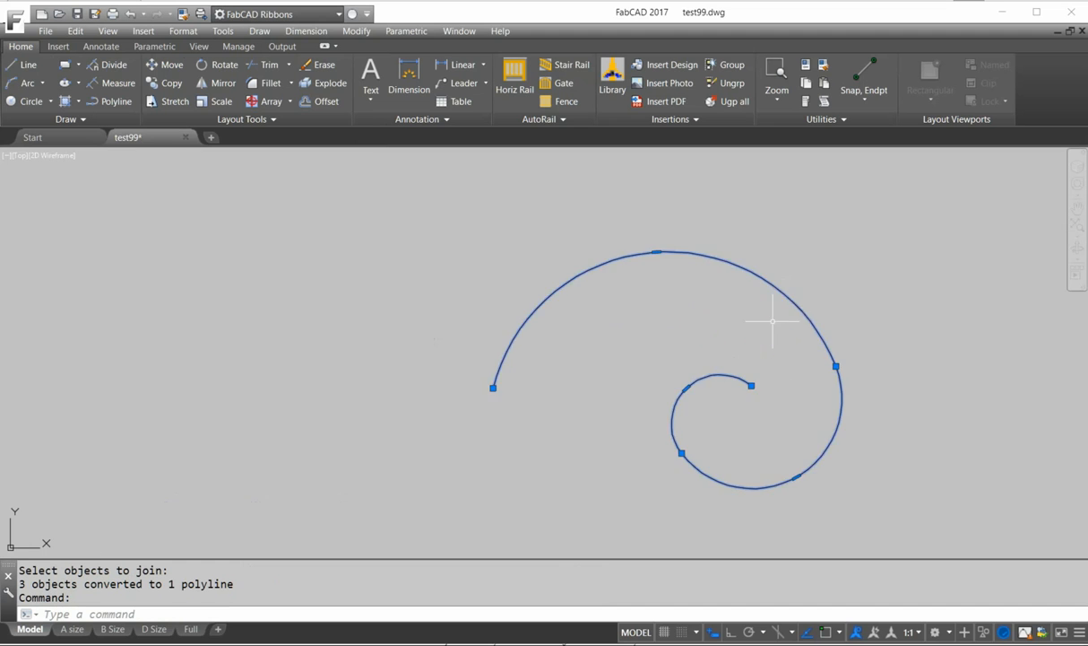
scroll(745, 315, "up", 4)
scroll(692, 292, "down", 2)
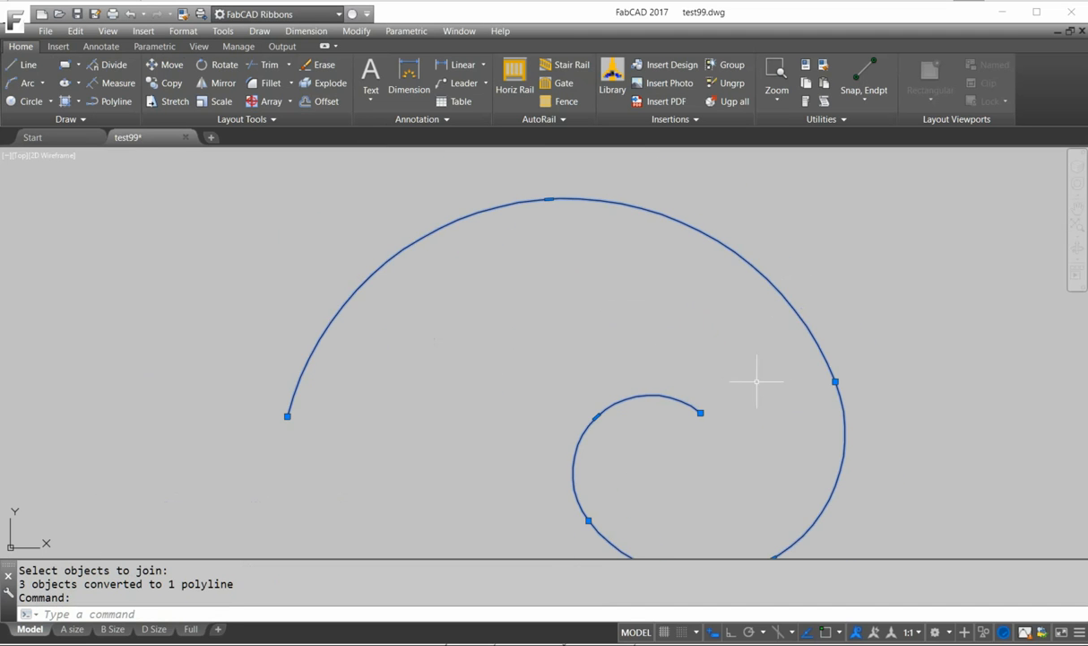
scroll(740, 367, "down", 2)
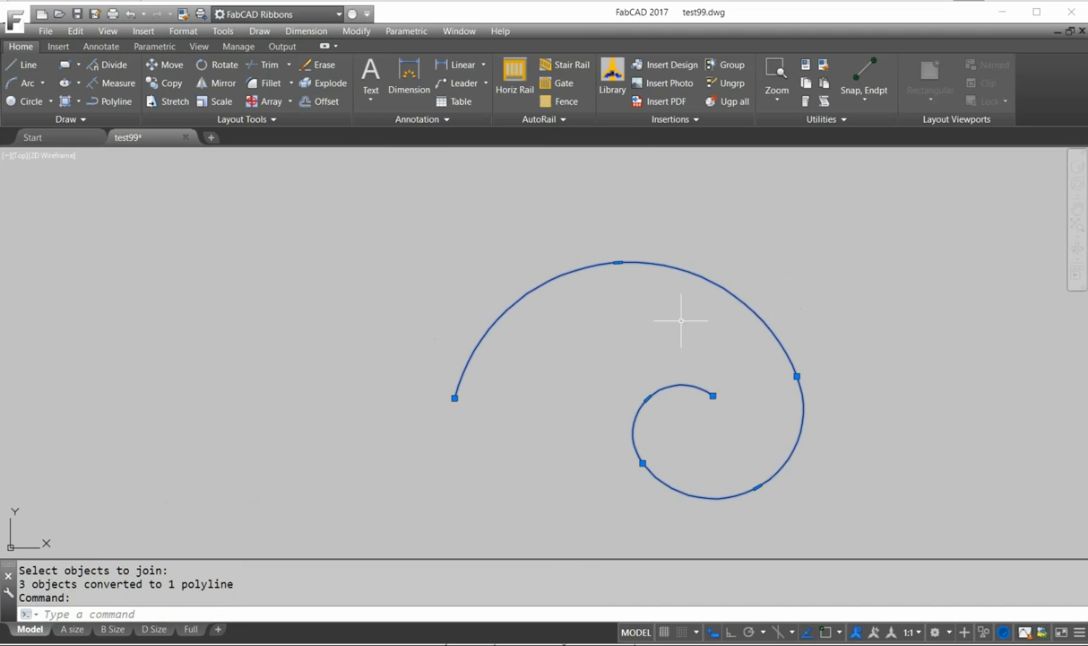
left_click(757, 487)
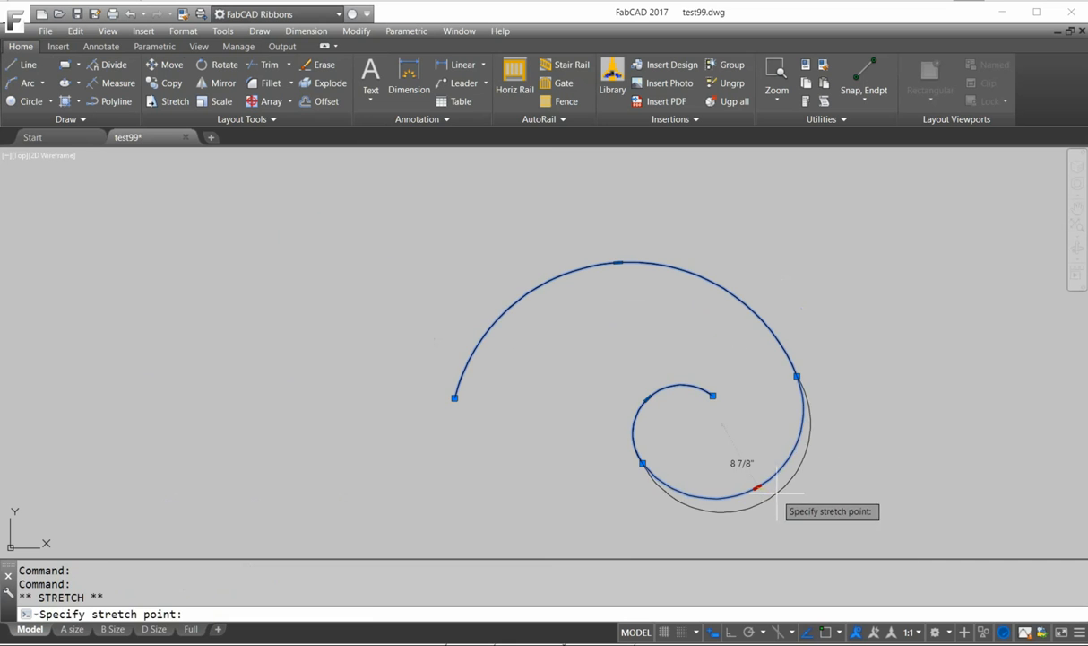
left_click(637, 465)
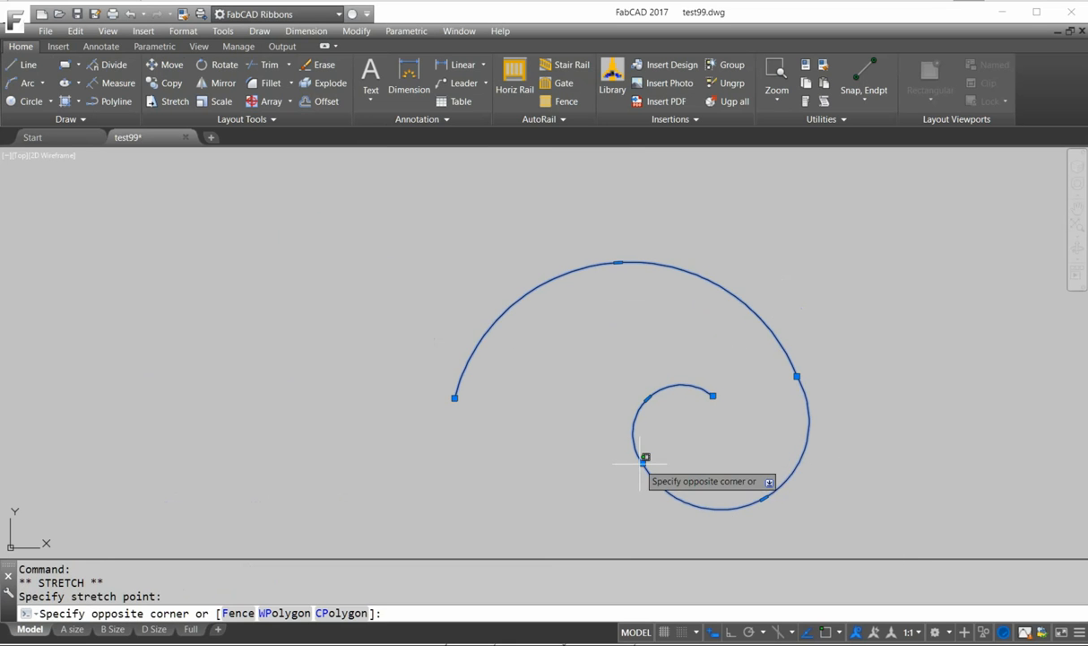
left_click(636, 466)
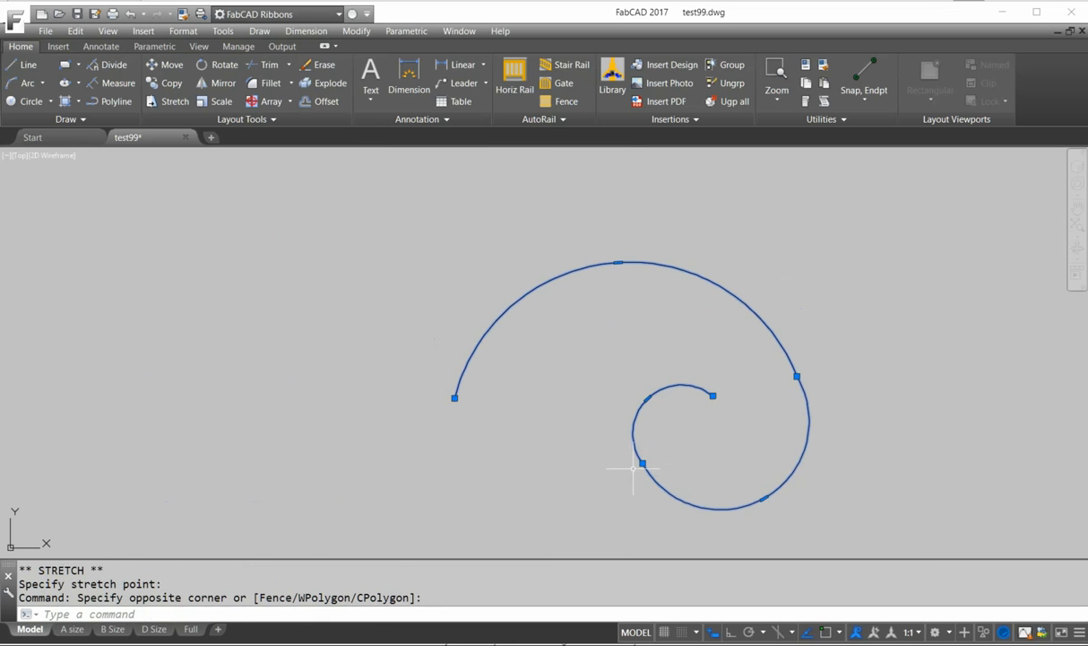
- Stretch the scroll's inner arc junction slightly outward, shift its inner end toward the left and slightly up, and deselect the scroll
left_click(642, 462)
left_click(622, 470)
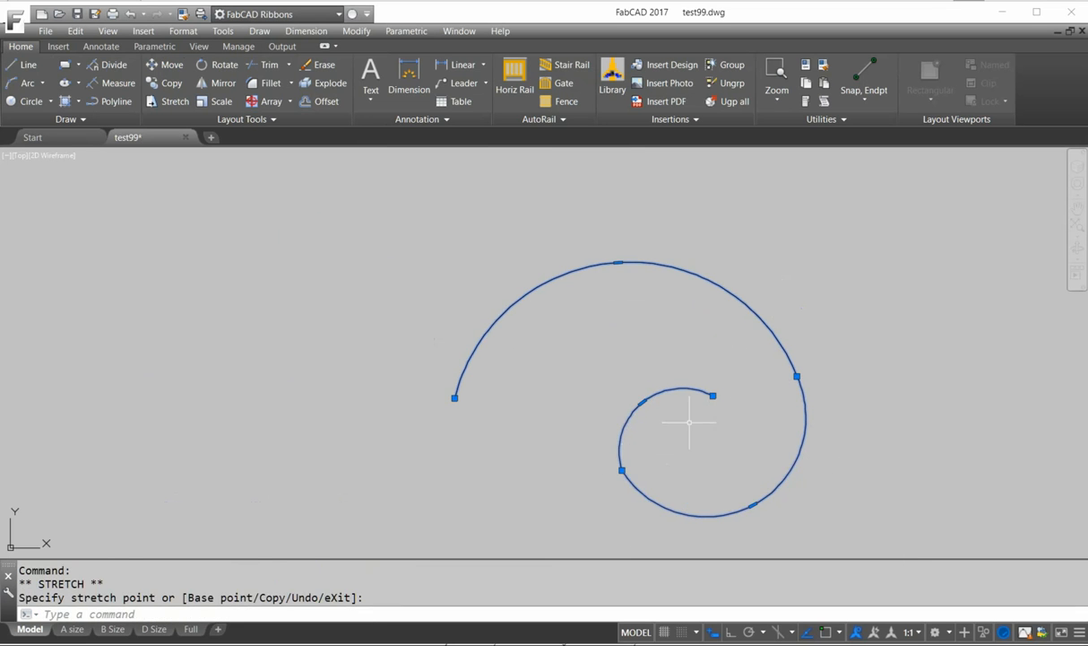
left_click(713, 394)
left_click(671, 390)
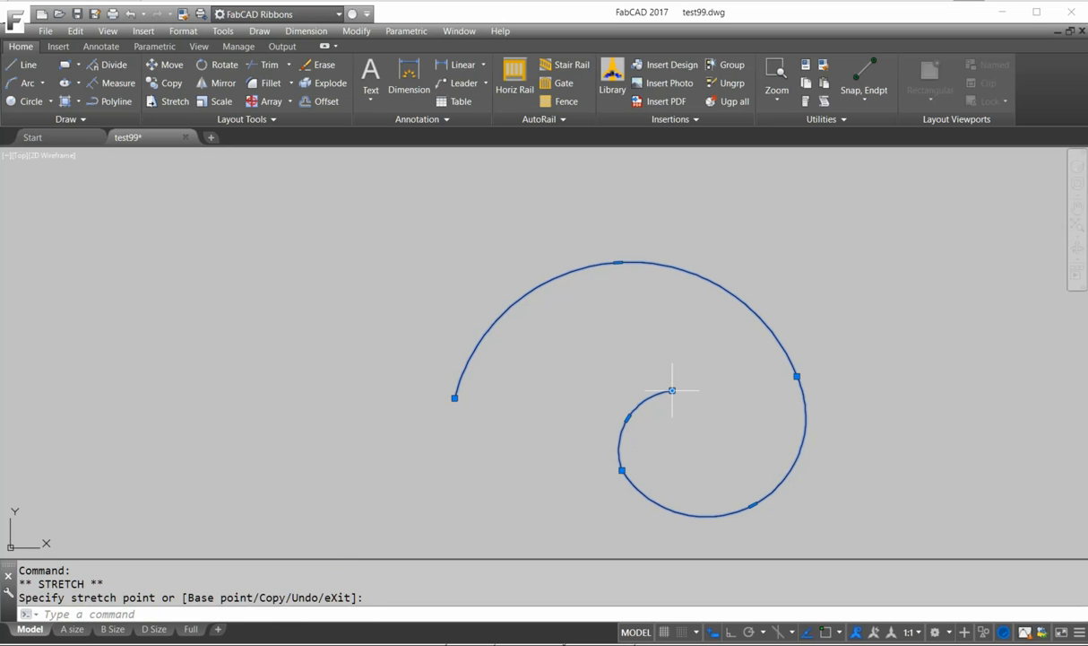
left_click(671, 390)
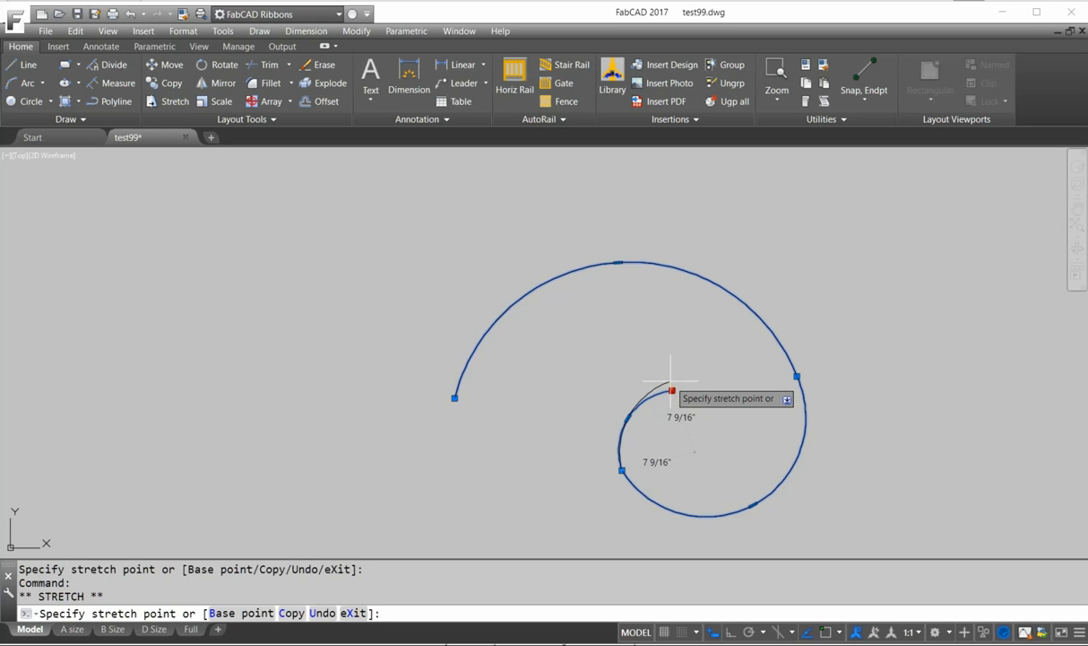
left_click(671, 381)
key("Escape")
key("Escape")
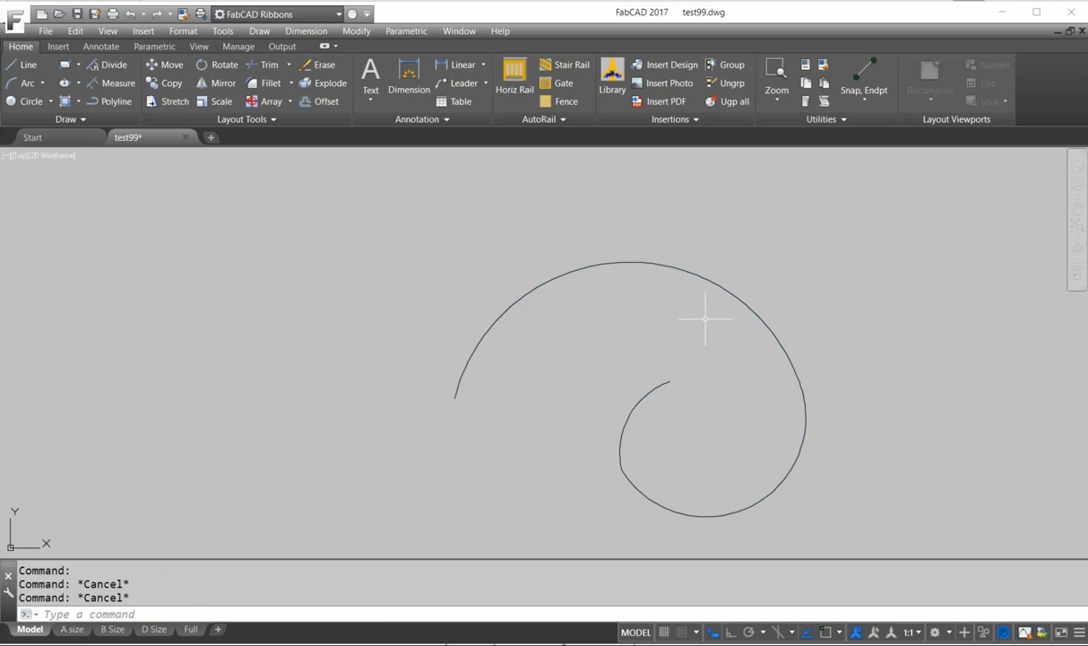
- Offset the scroll polyline 3/8" toward its inside
left_click(309, 102)
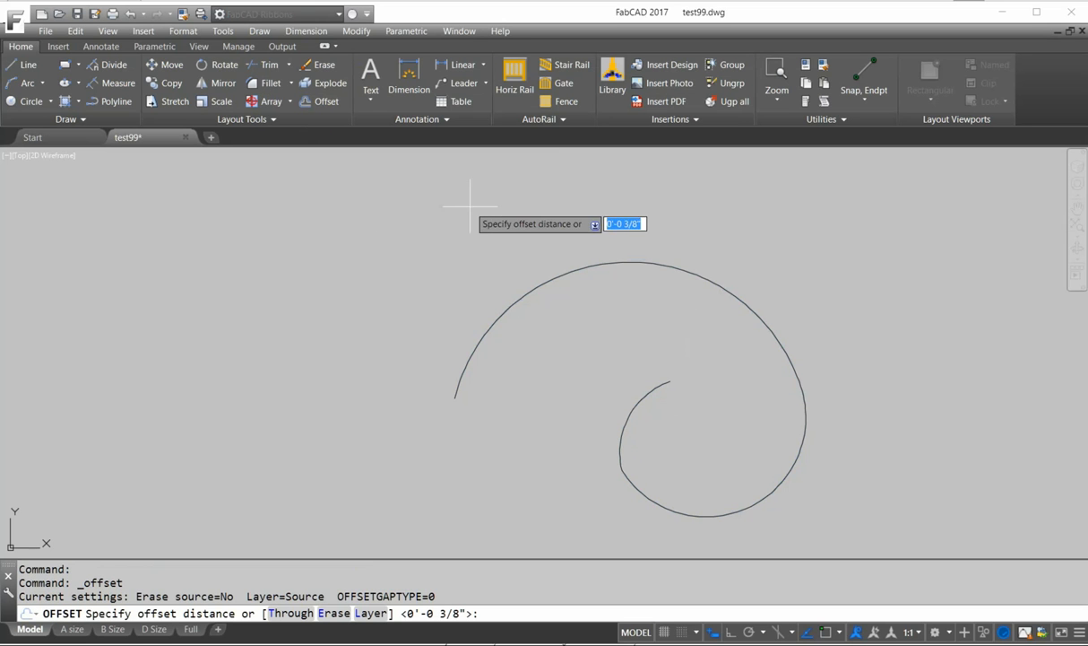
key("Return")
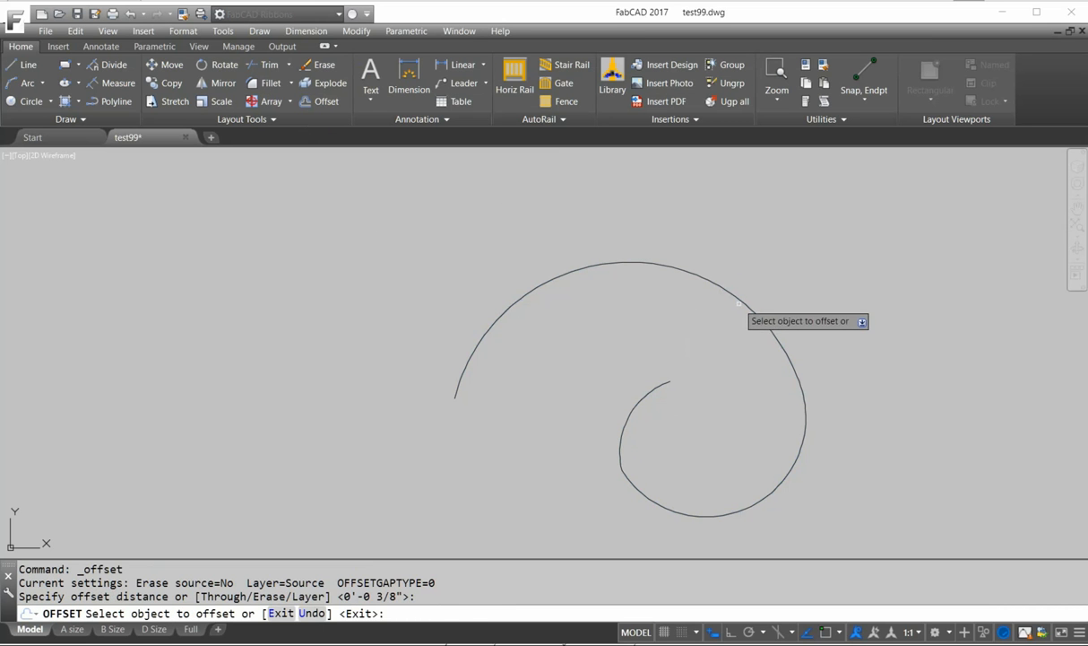
left_click(704, 285)
left_click(668, 333)
key("Return")
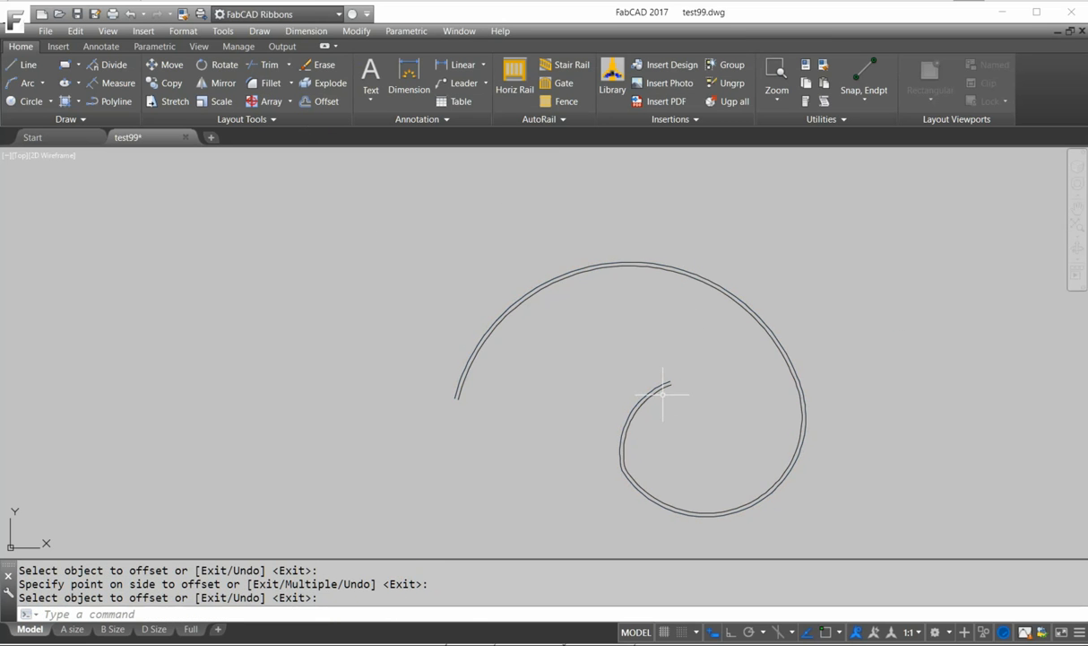
- Stretch the inner ends of both scroll polylines to one shared point so the scroll tapers to a tip, and deselect them
scroll(663, 392, "down", 4)
scroll(674, 401, "up", 6)
left_click(674, 381)
left_click(637, 369)
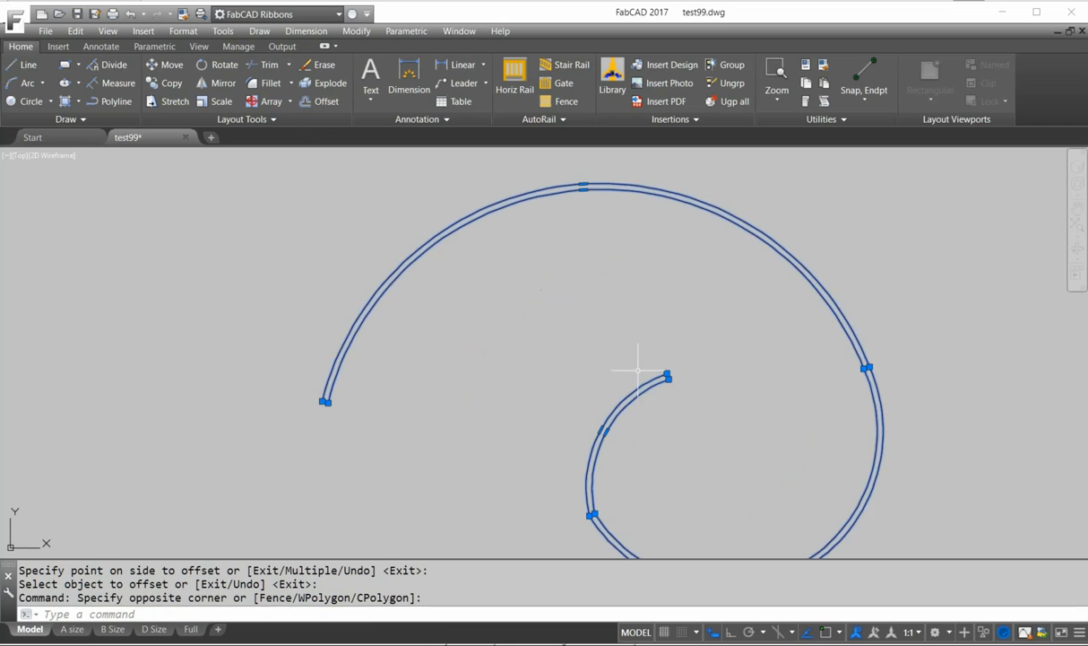
scroll(695, 357, "up", 5)
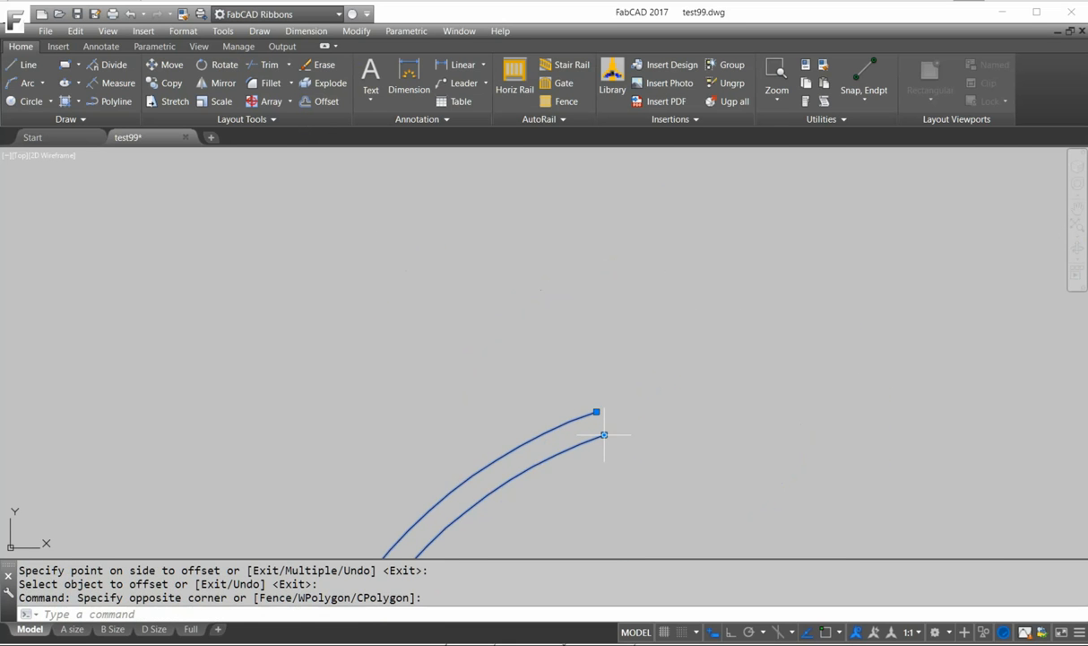
left_click(605, 434)
left_click(592, 428)
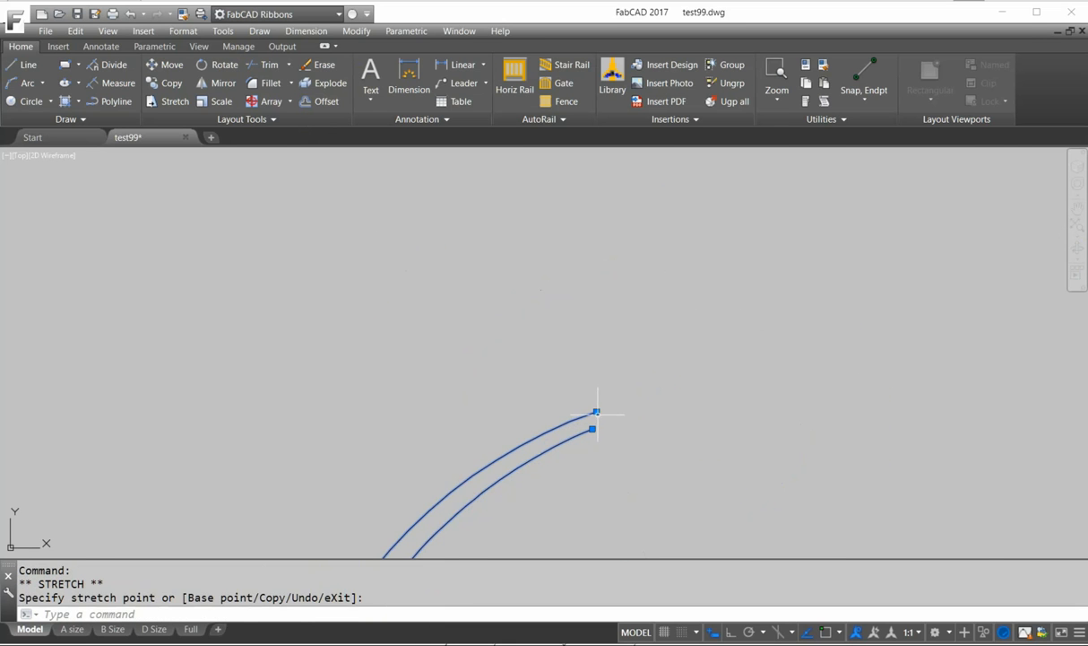
left_click(593, 427)
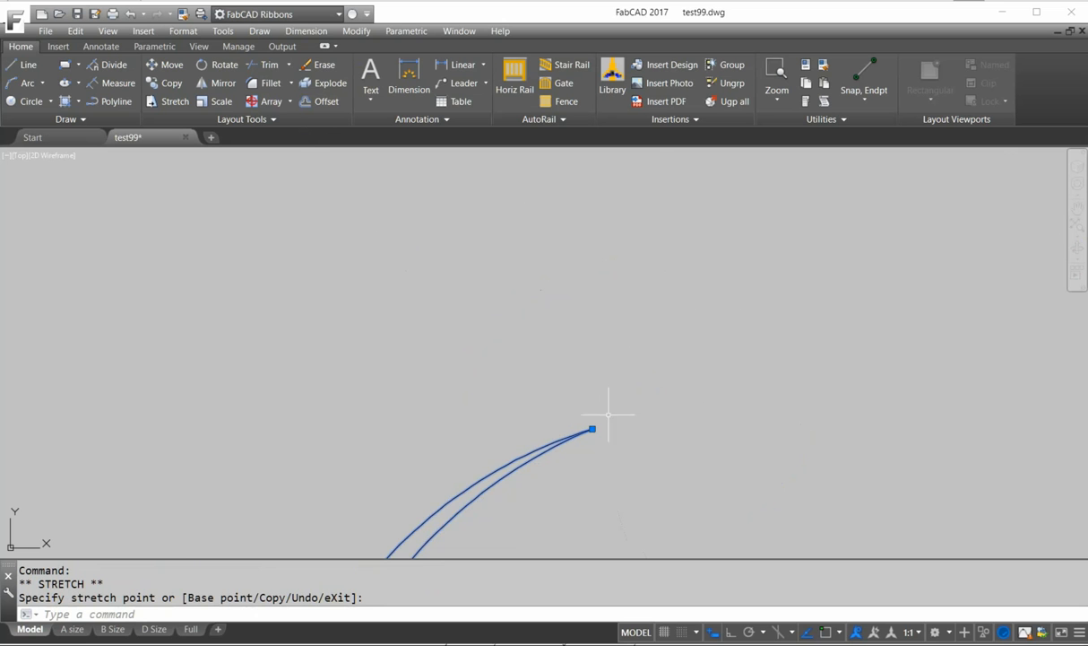
scroll(609, 415, "down", 5)
key("Escape")
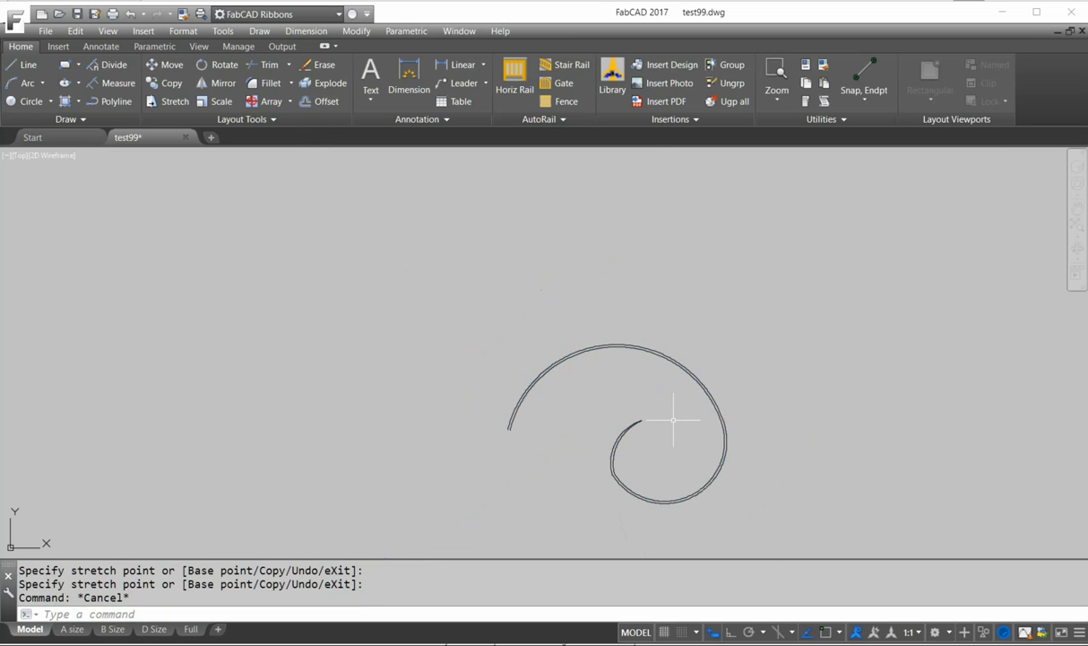
- Erase the loose collar and the two horizontal dimensions below the first two bays of Rail 1
scroll(673, 421, "down", 3)
scroll(823, 318, "up", 4)
scroll(823, 318, "down", 6)
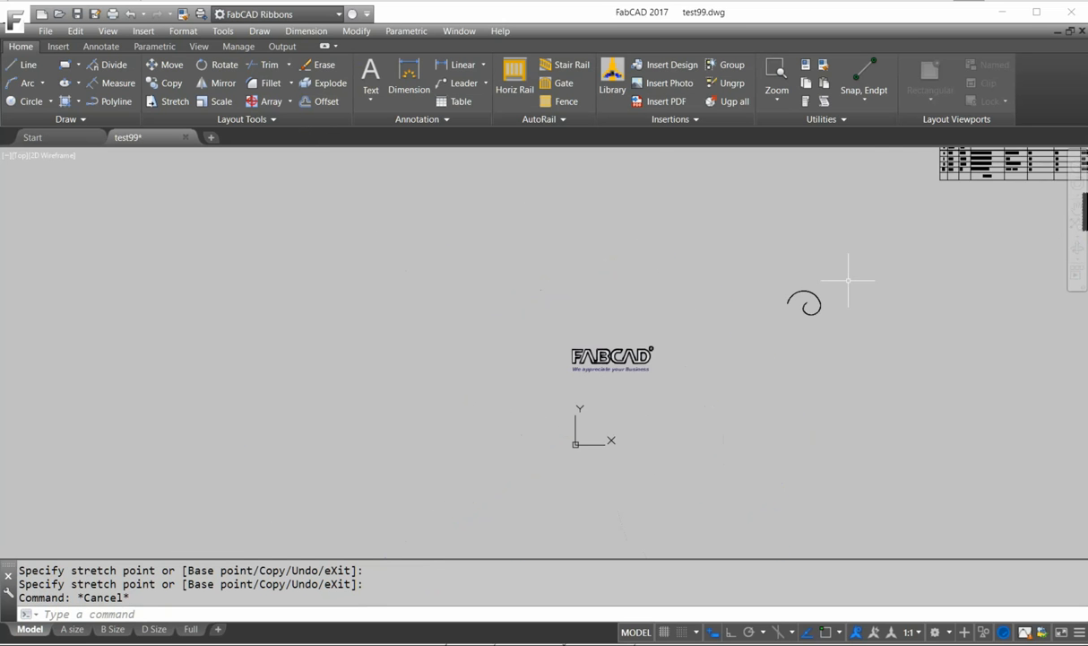
scroll(651, 250, "up", 8)
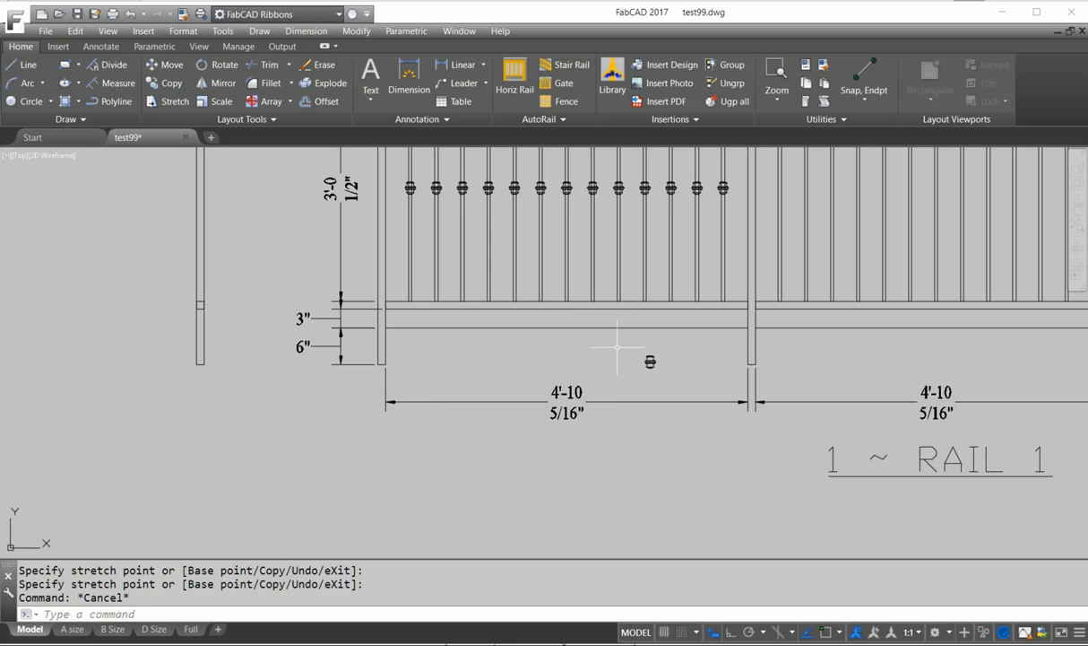
left_click(314, 69)
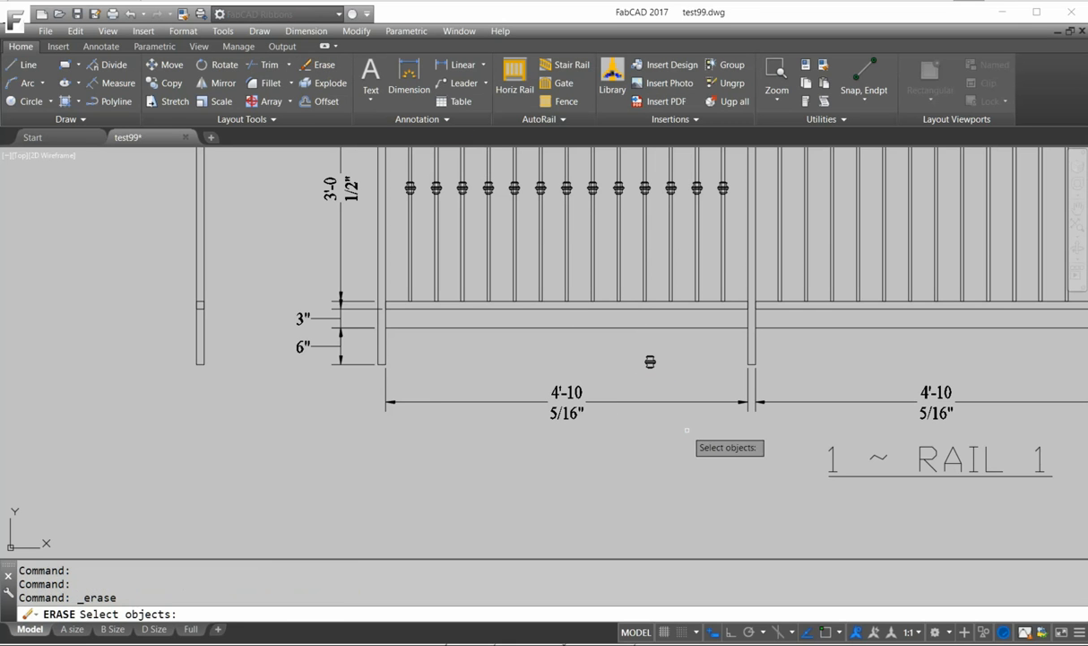
left_click(685, 427)
left_click(517, 313)
left_click(964, 417)
left_click(932, 384)
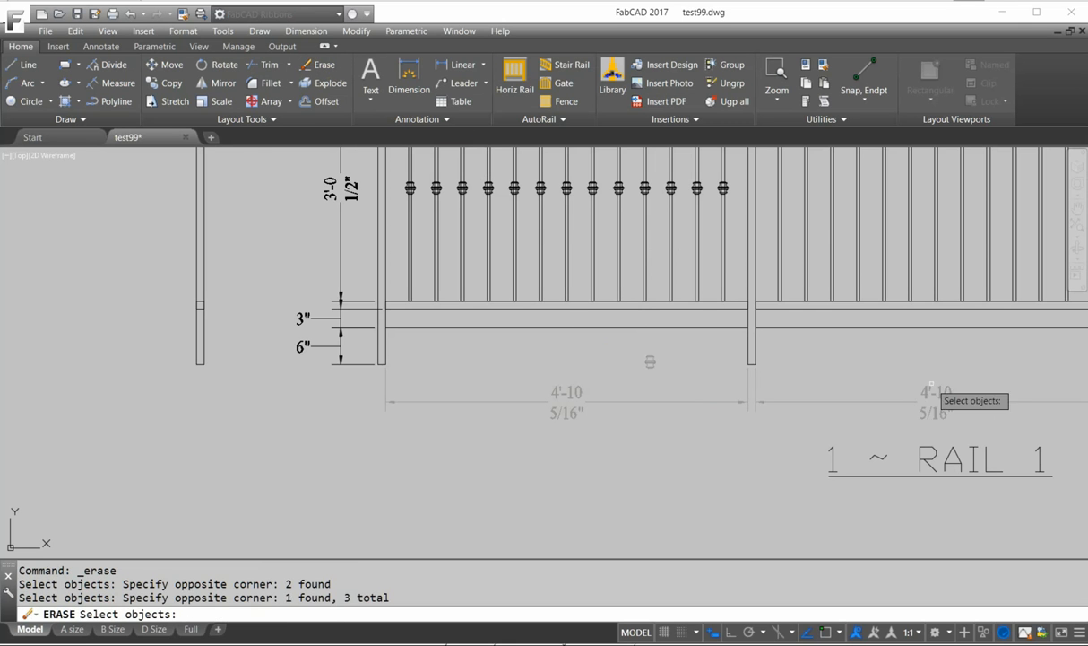
key("Return")
- Erase the remaining horizontal dimension below the bay that starts at the post with the mounting plate
middle_click_drag(778, 412, 531, 402)
key("Return")
key("Return")
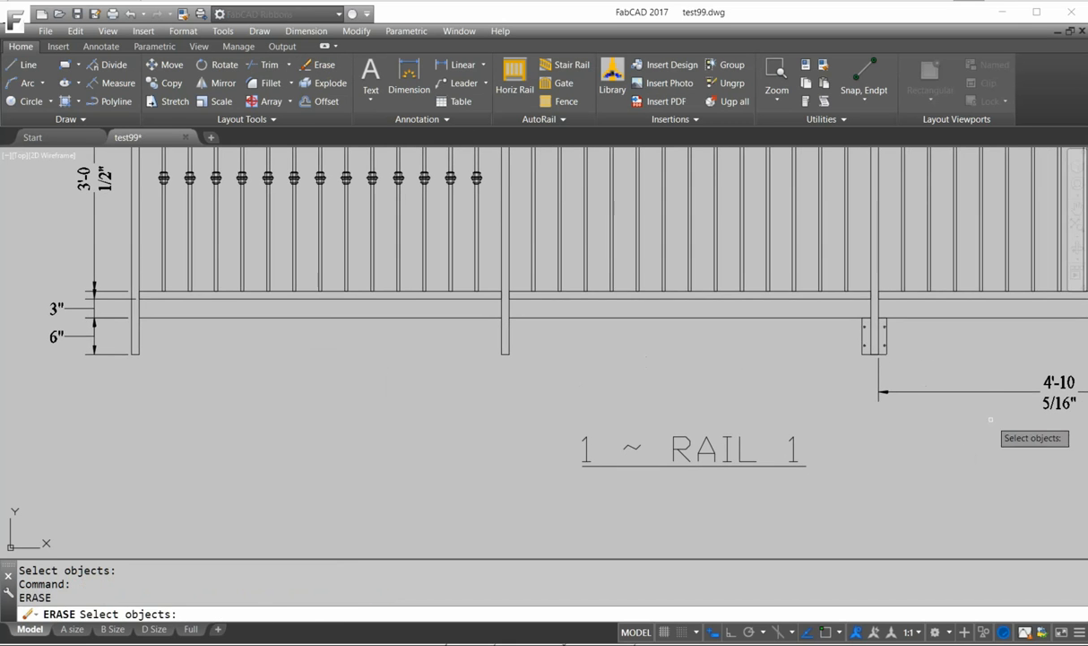
left_click(982, 340)
left_click(838, 381)
key("Return")
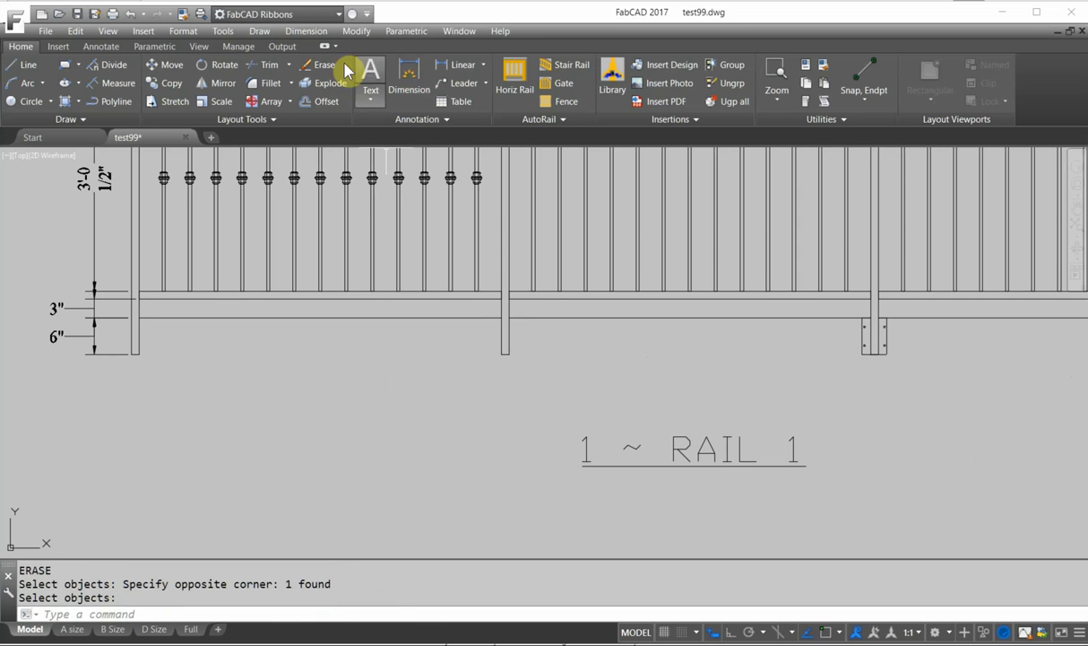
- Turn on object snap and add a linear dimension between the bottom midpoints of the first two posts, placed just below them
left_click(465, 67)
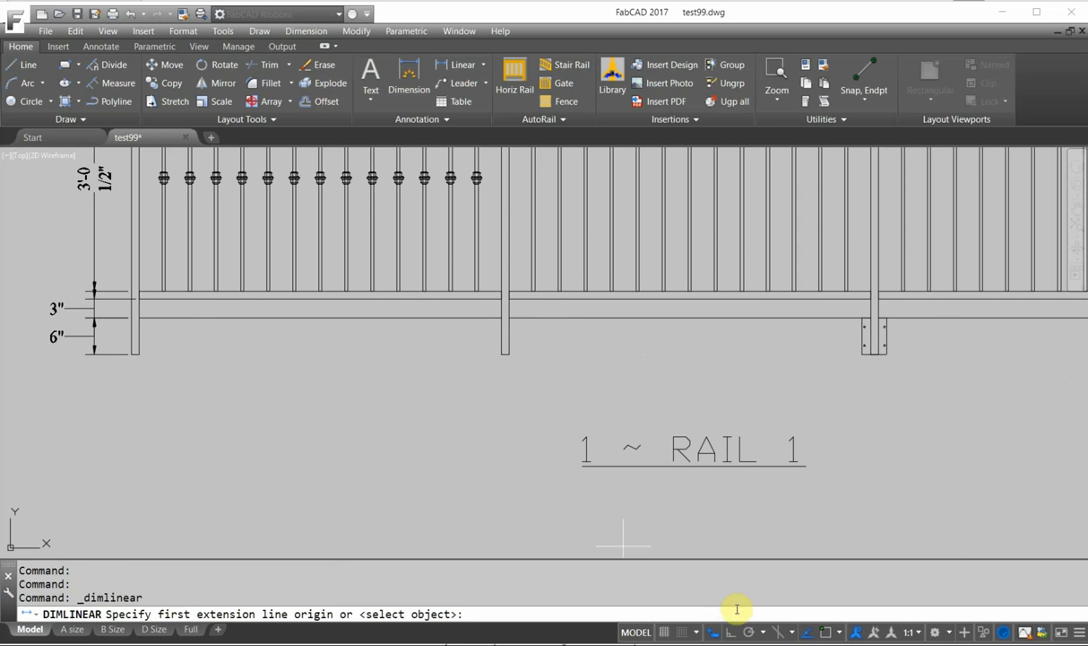
left_click(826, 631)
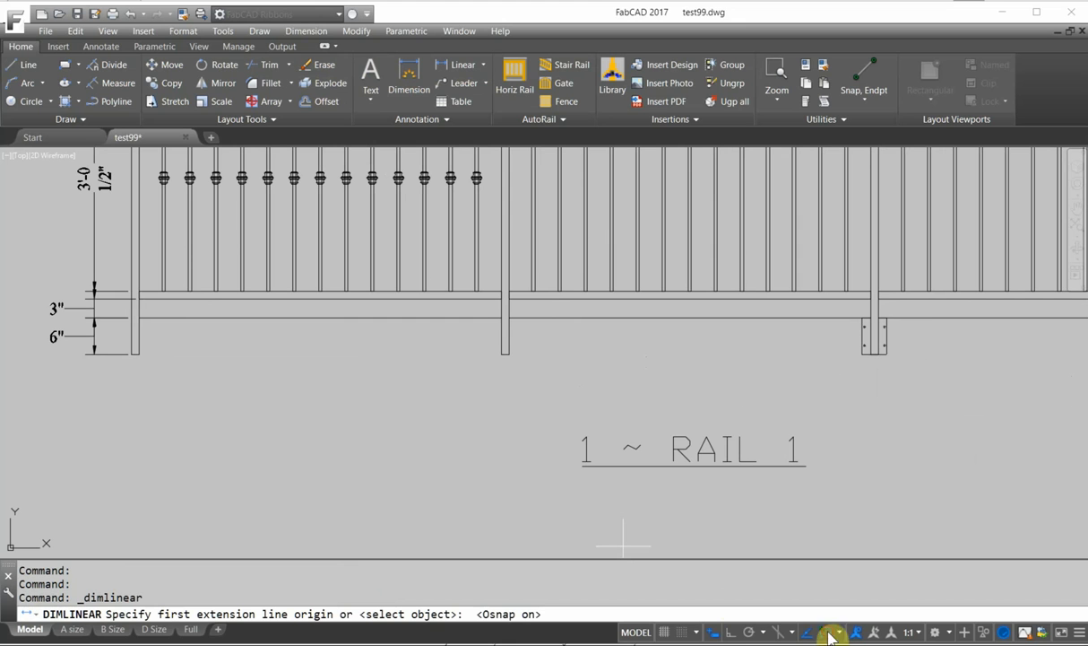
left_click(136, 355)
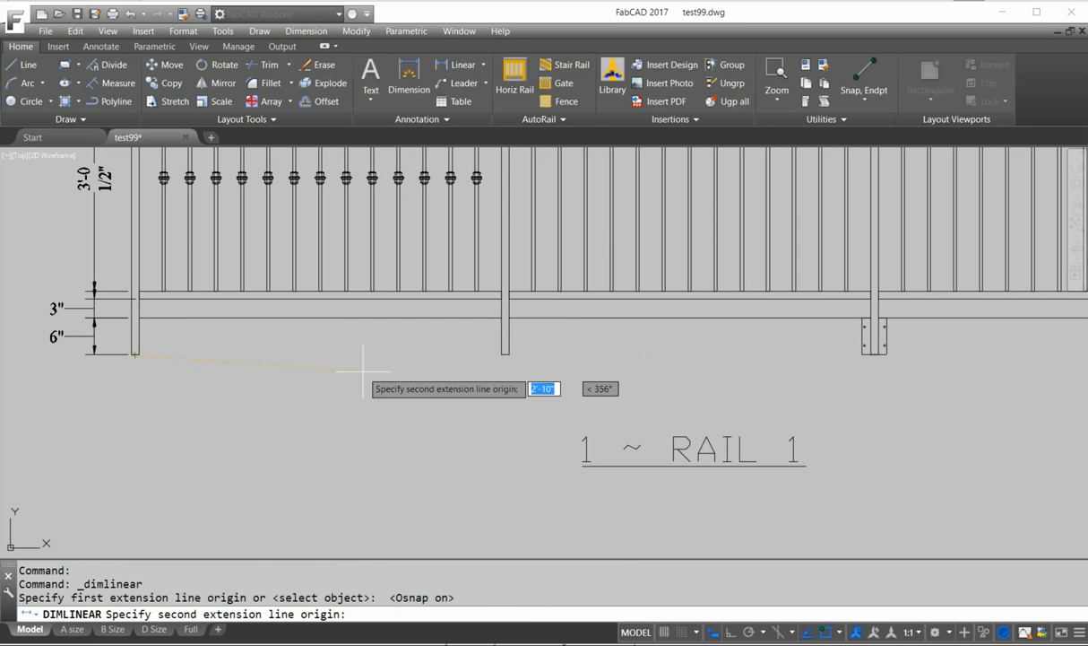
left_click(505, 355)
left_click(500, 374)
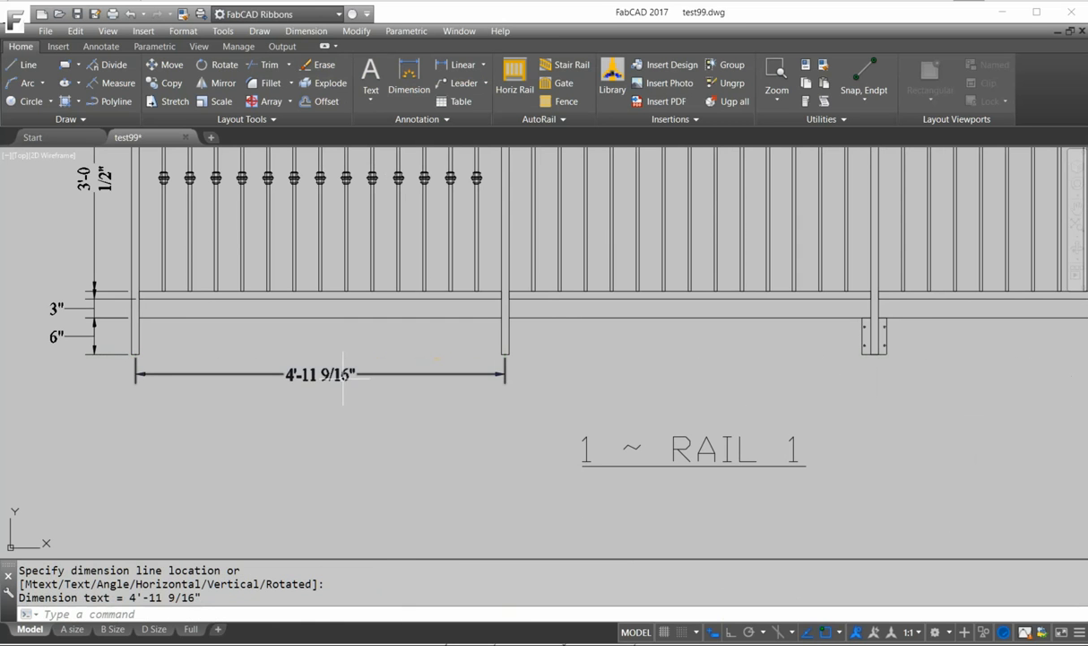
- Continue the post-spacing dimension from its second-post end to the bottom midpoint of the third post
left_click(498, 374)
mouse_move(506, 376)
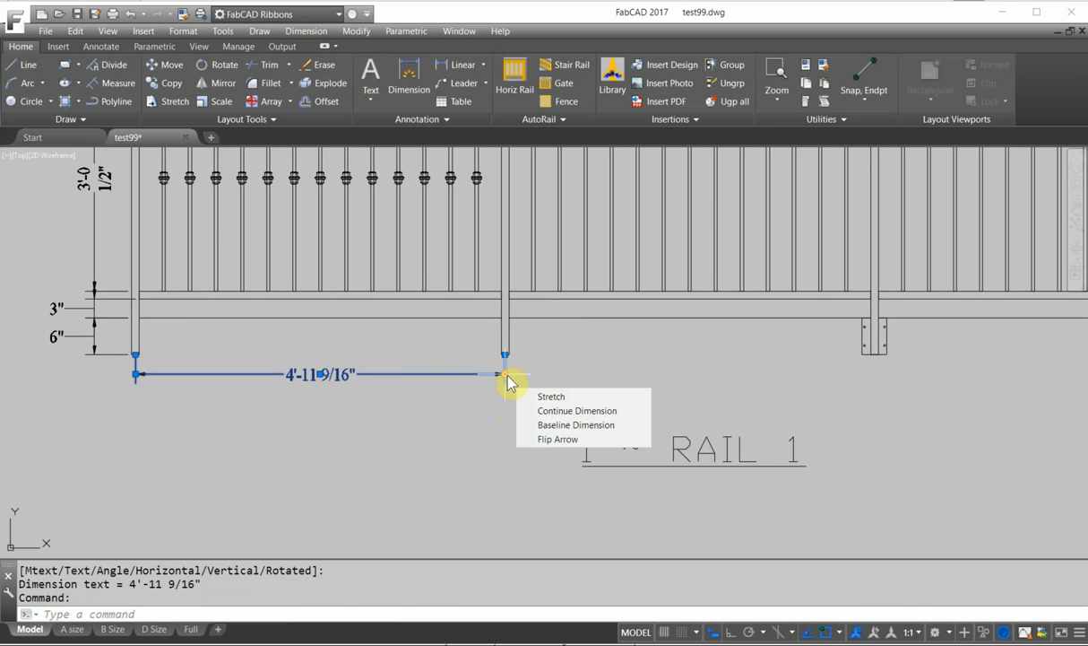
left_click(547, 411)
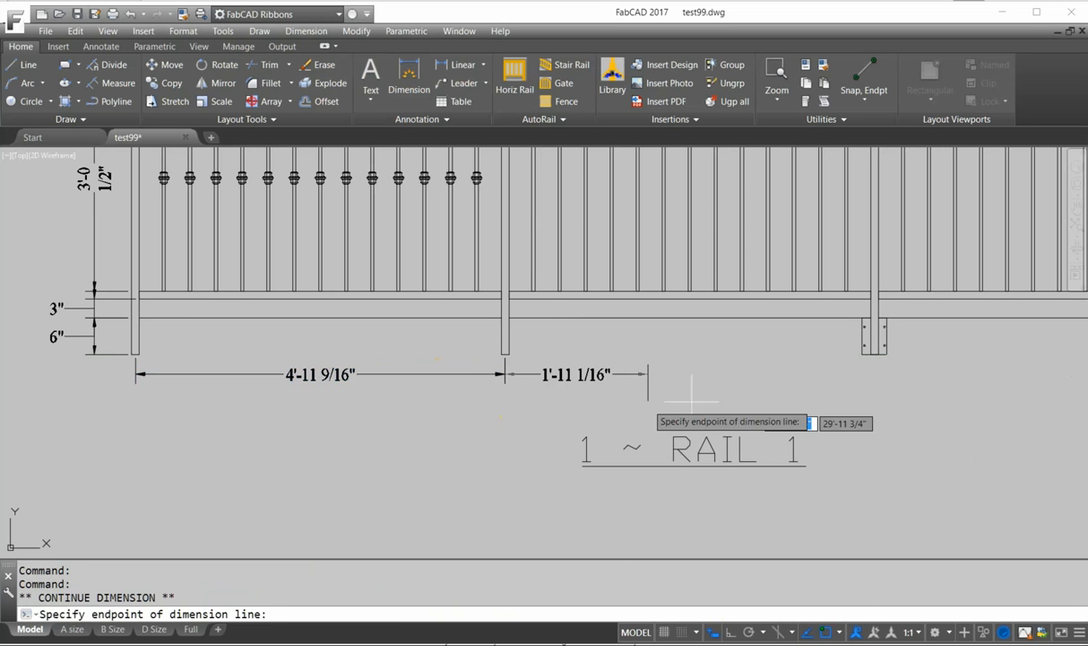
left_click(874, 355)
key("Return")
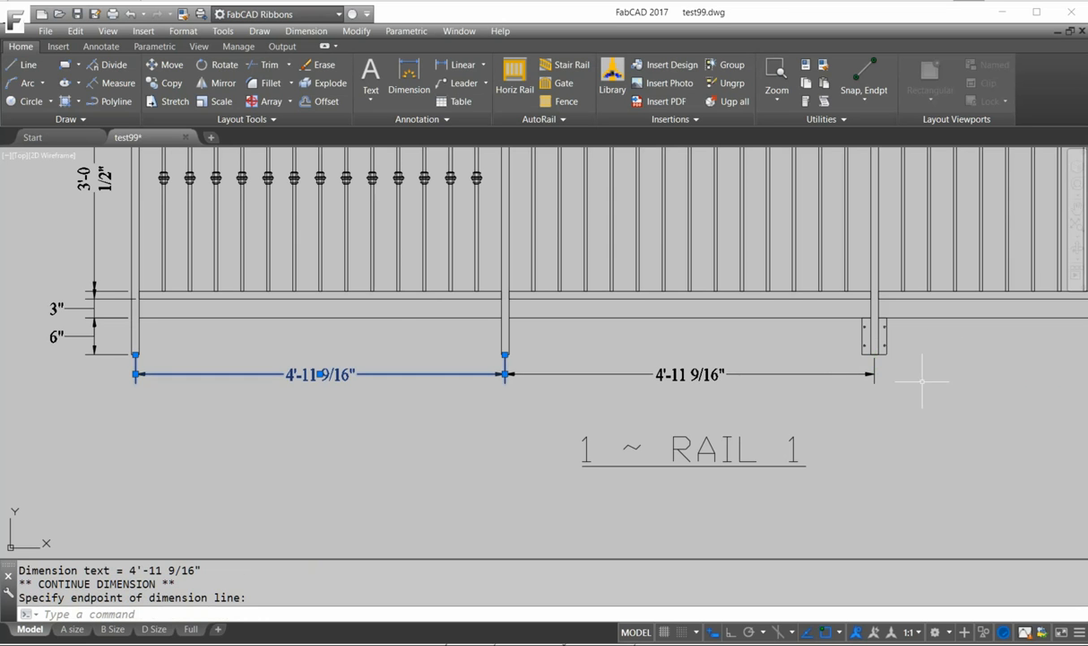
- Add a linear dimension from the first post's inner face to the bottom midpoint of the first picket, placed across the bottom rail
left_click(452, 73)
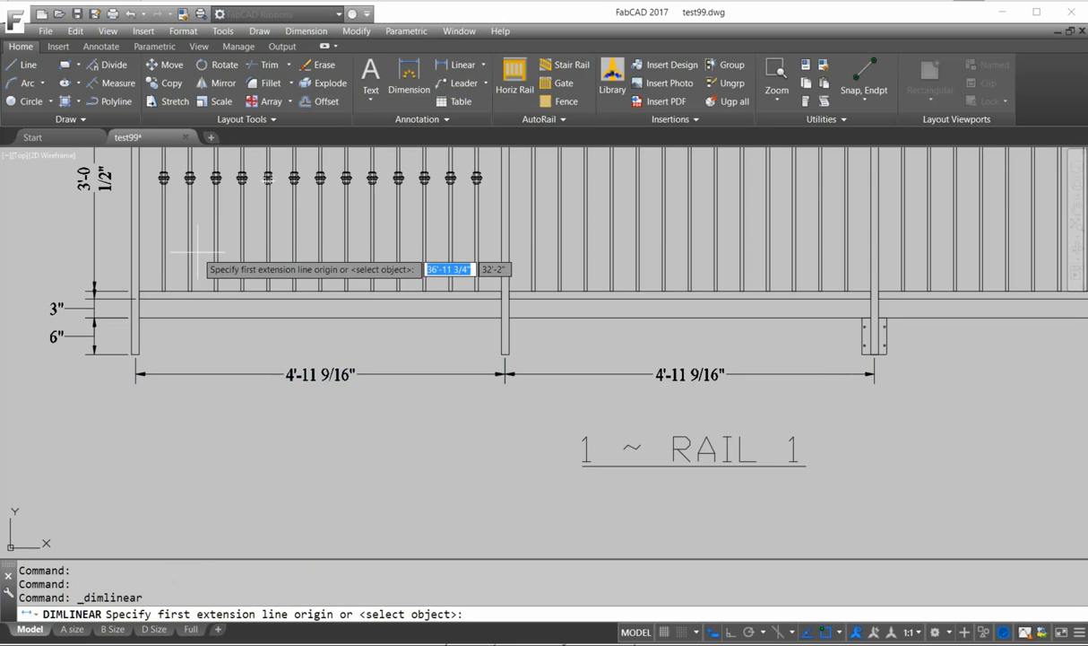
left_click(139, 299)
scroll(155, 296, "up", 4)
left_click(177, 286)
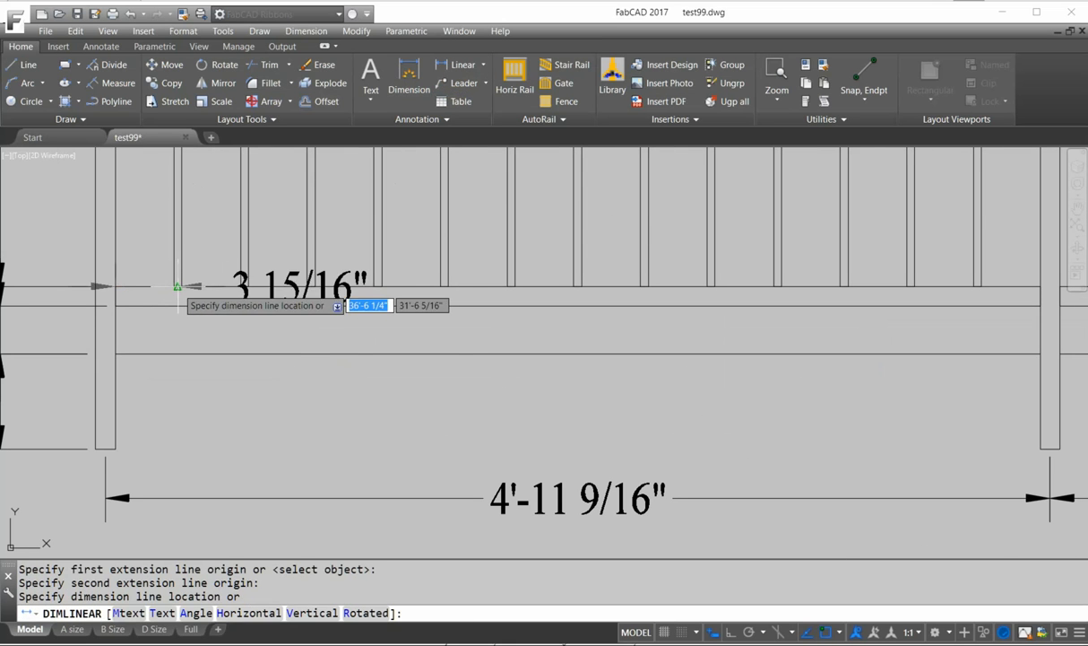
left_click(186, 328)
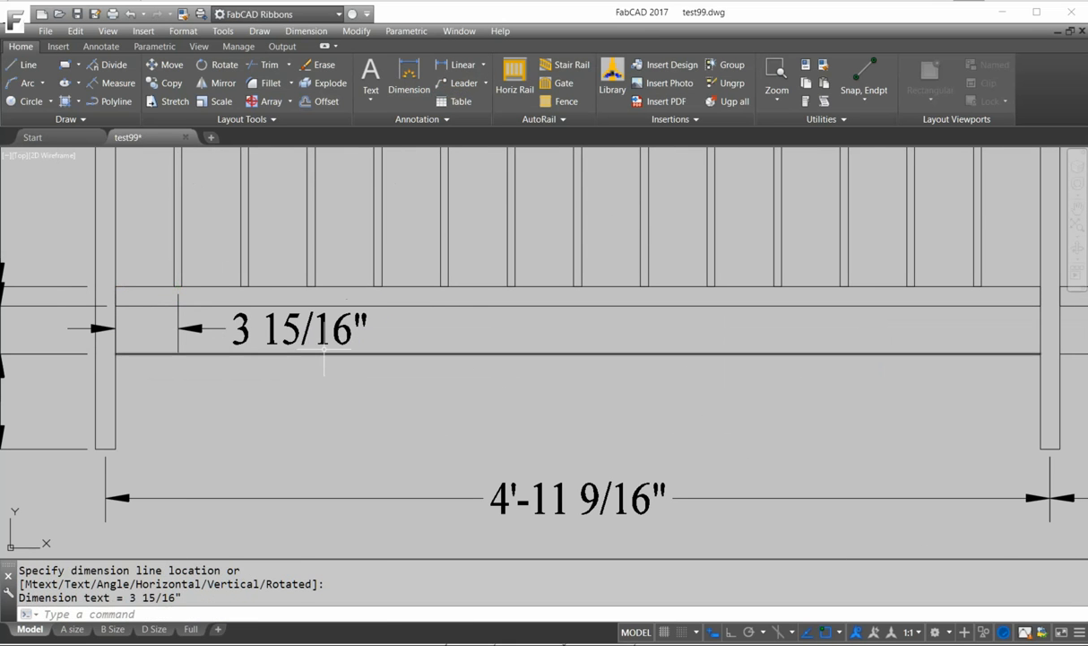
- Add baseline dimensions from the first picket's dimension to the bottom midpoints of the second through fifth pickets
left_click(189, 328)
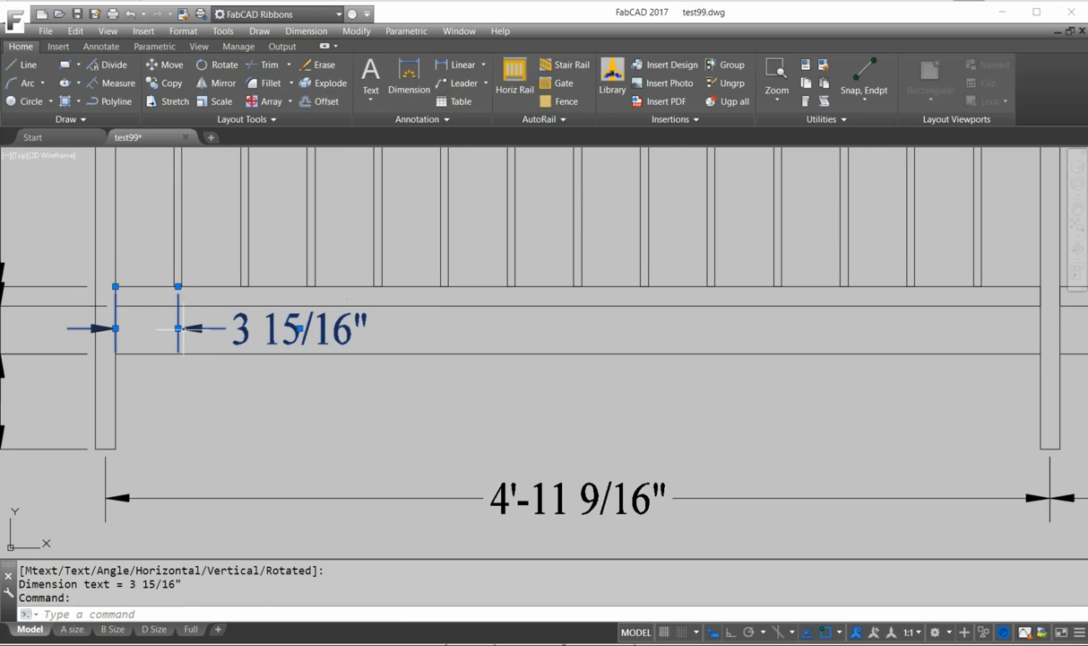
mouse_move(178, 329)
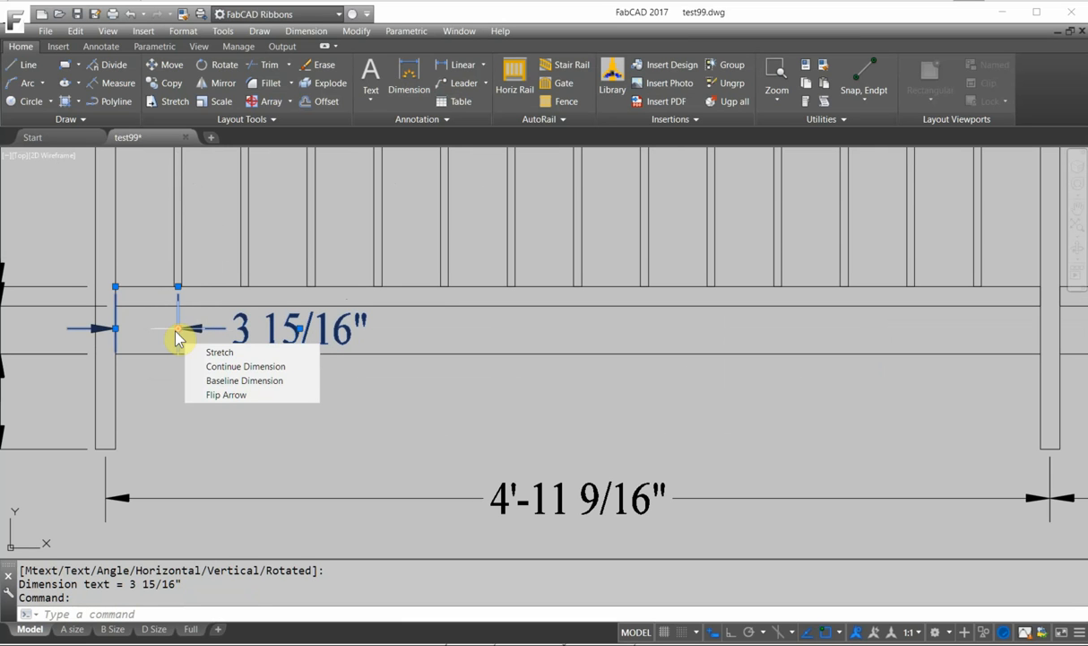
left_click(219, 380)
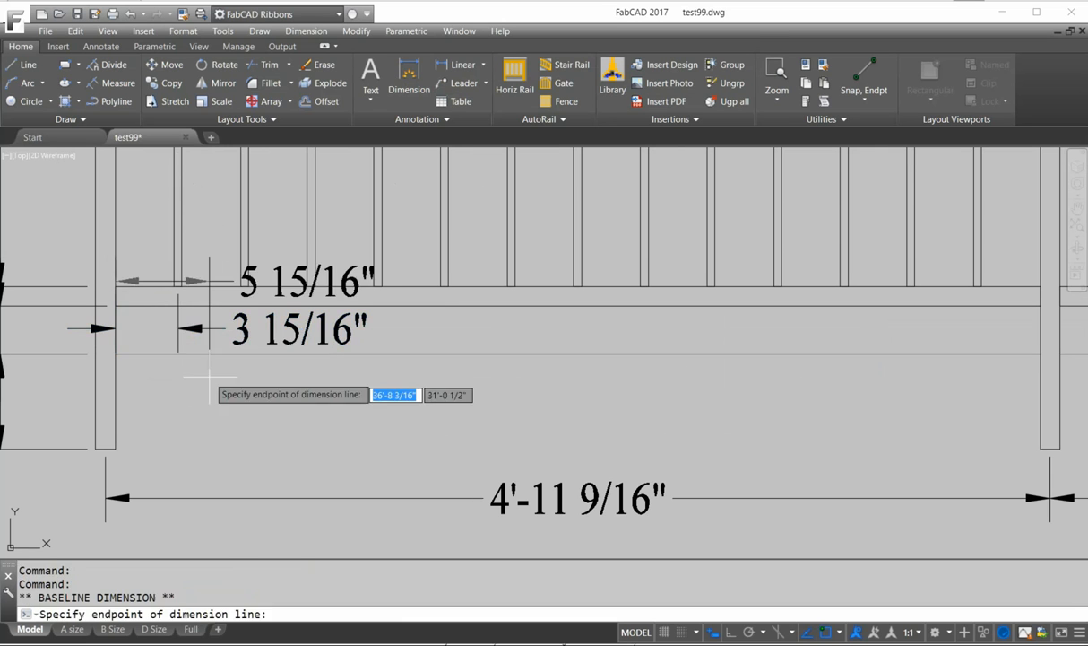
left_click(244, 286)
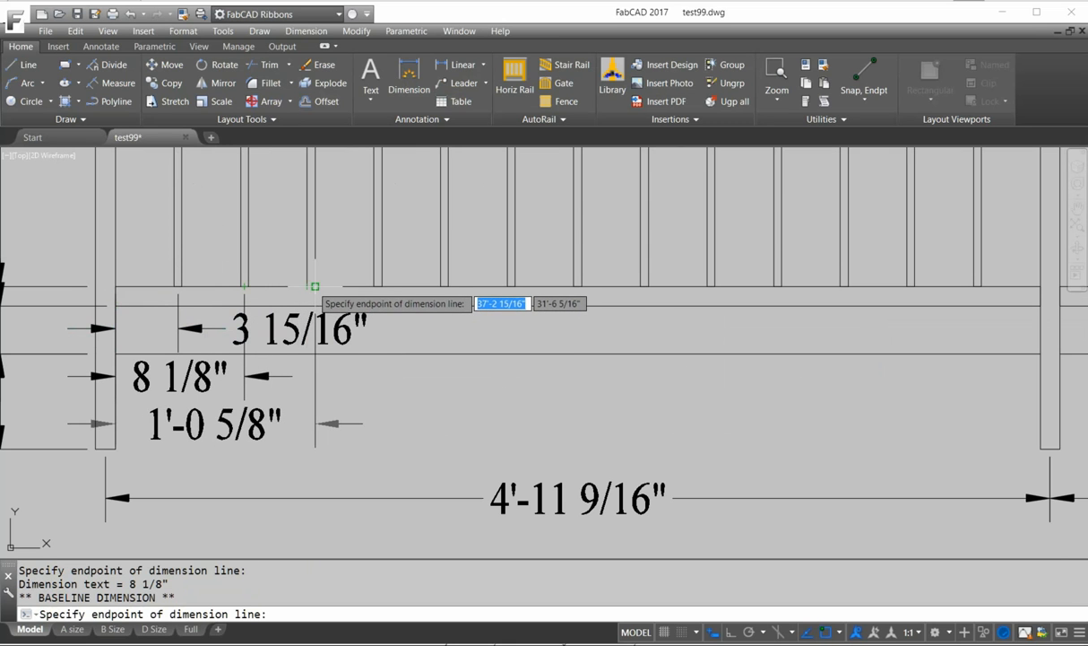
left_click(311, 286)
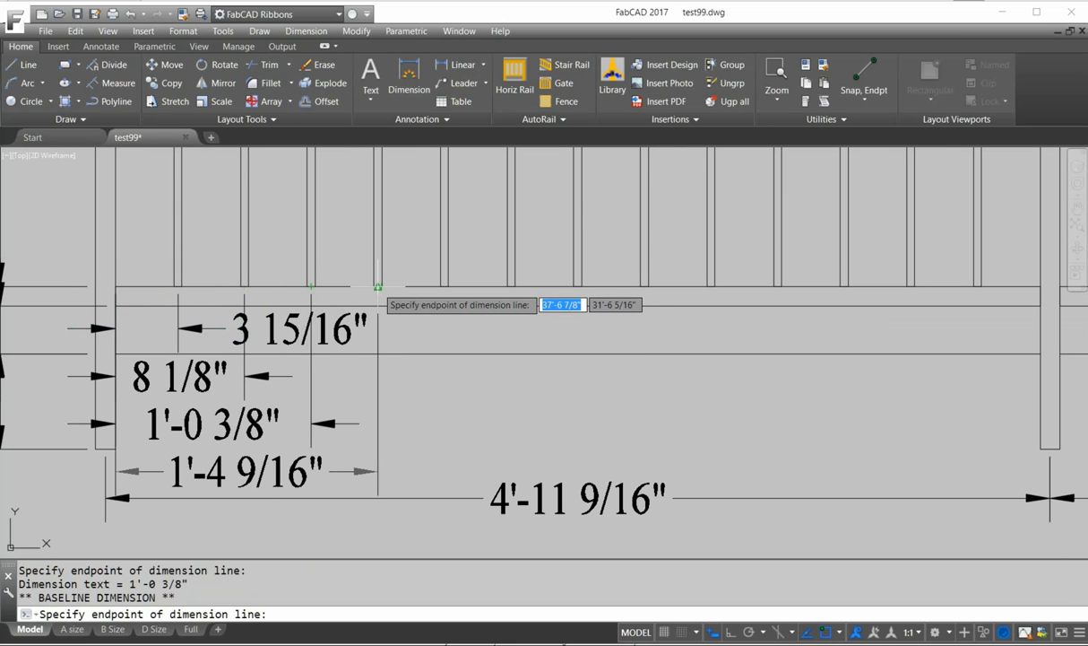
left_click(378, 286)
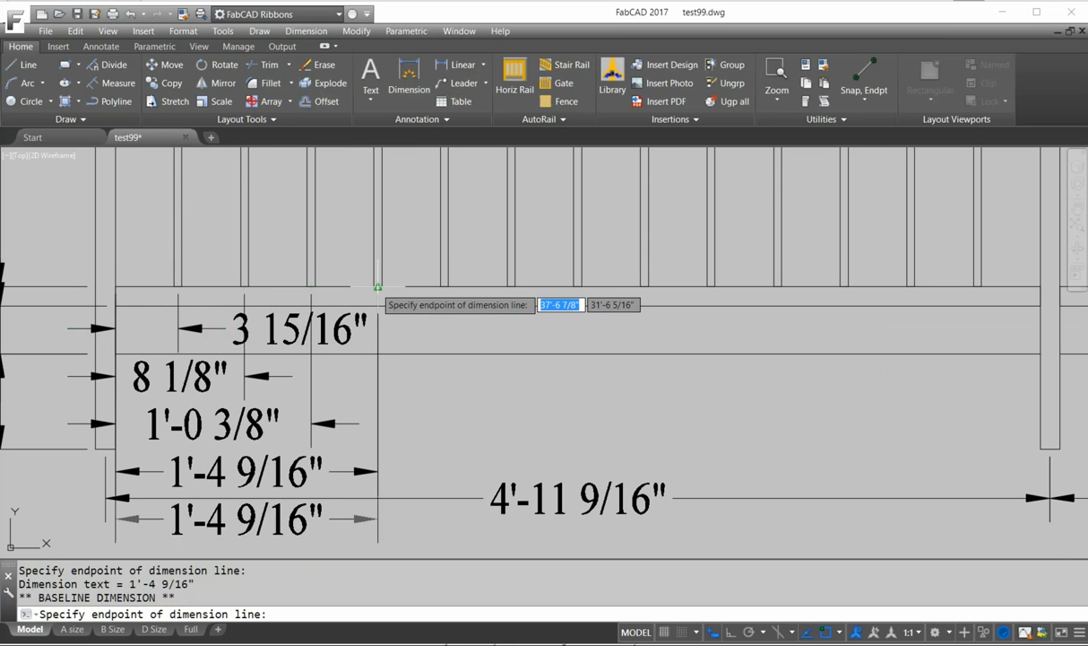
left_click(444, 286)
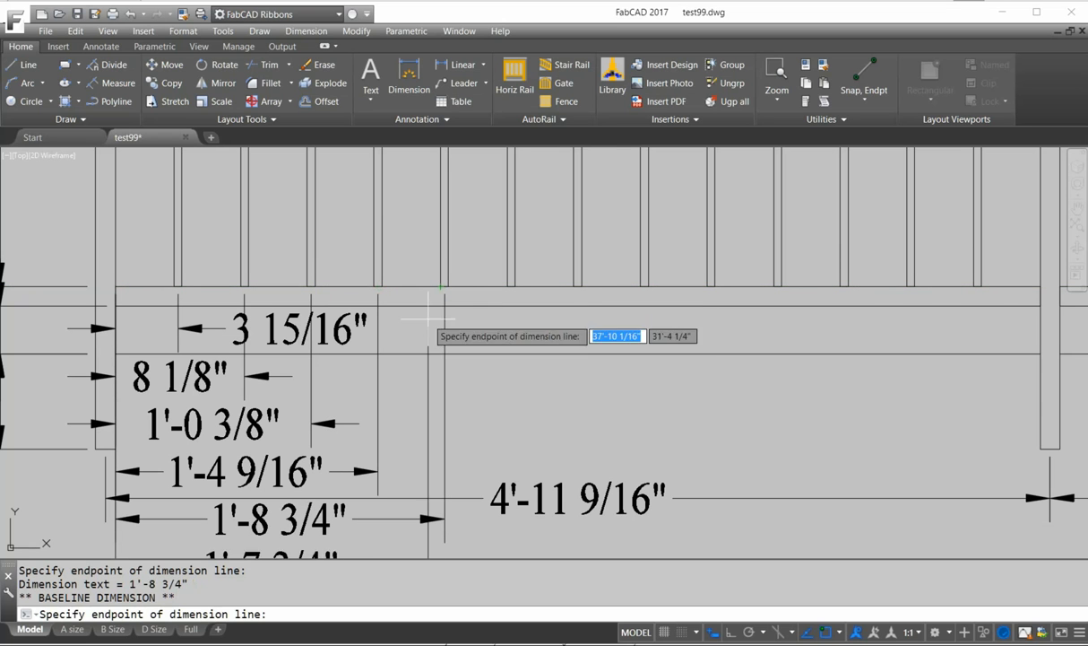
key("Return")
- Move the first picket dimension's text with a leader to the open area below the bottom rail, right of the stacked baseline dimensions
left_click(299, 329)
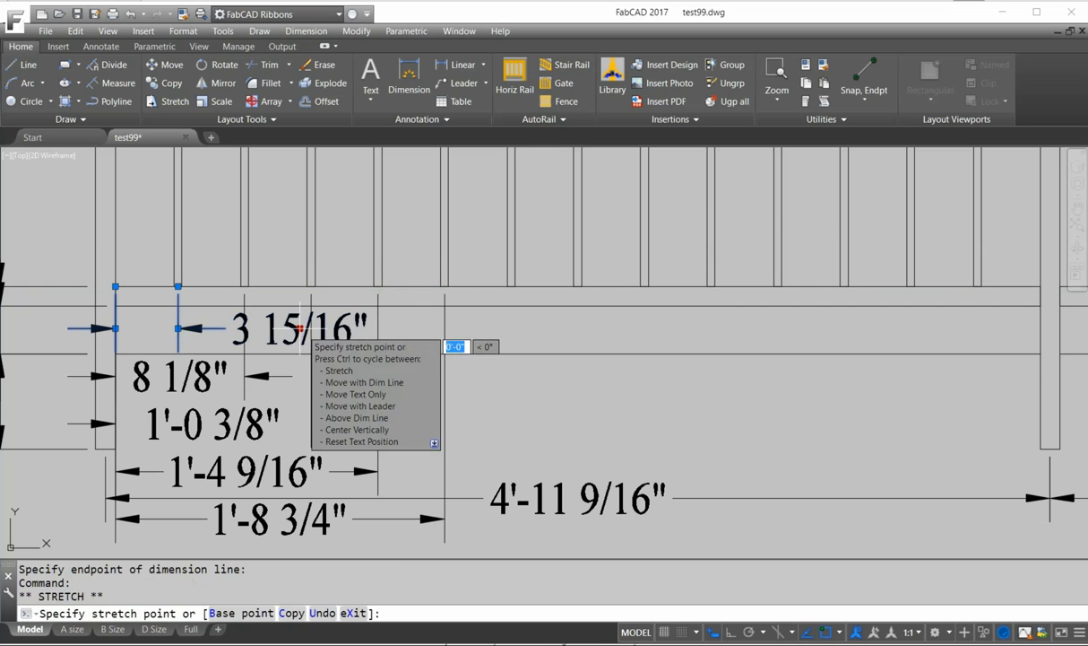
key("Escape")
mouse_move(301, 336)
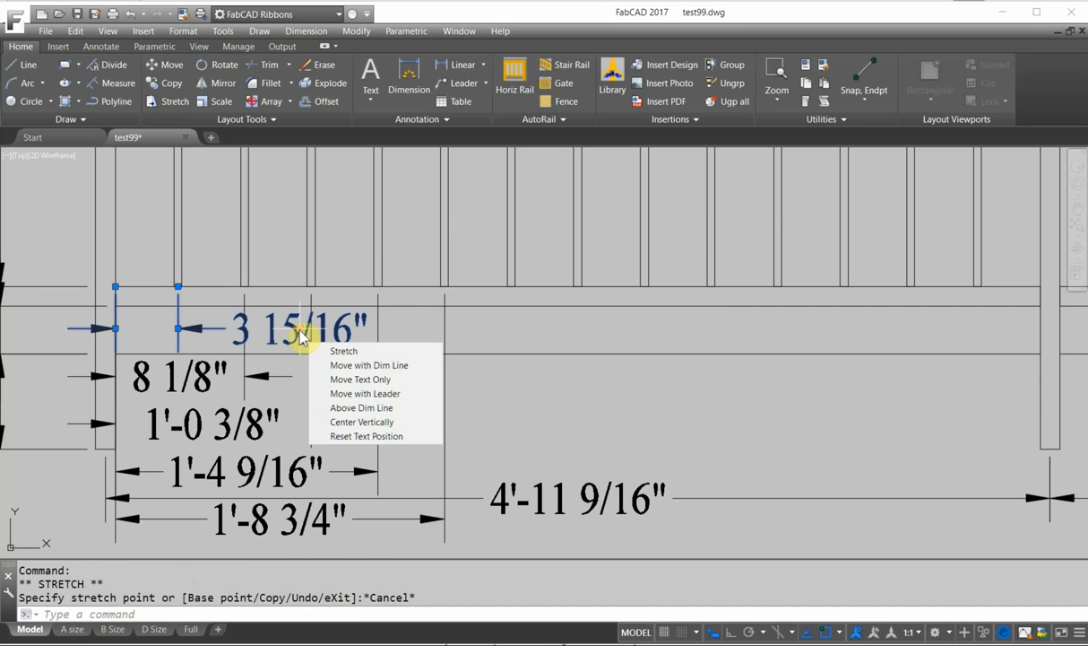
left_click(358, 394)
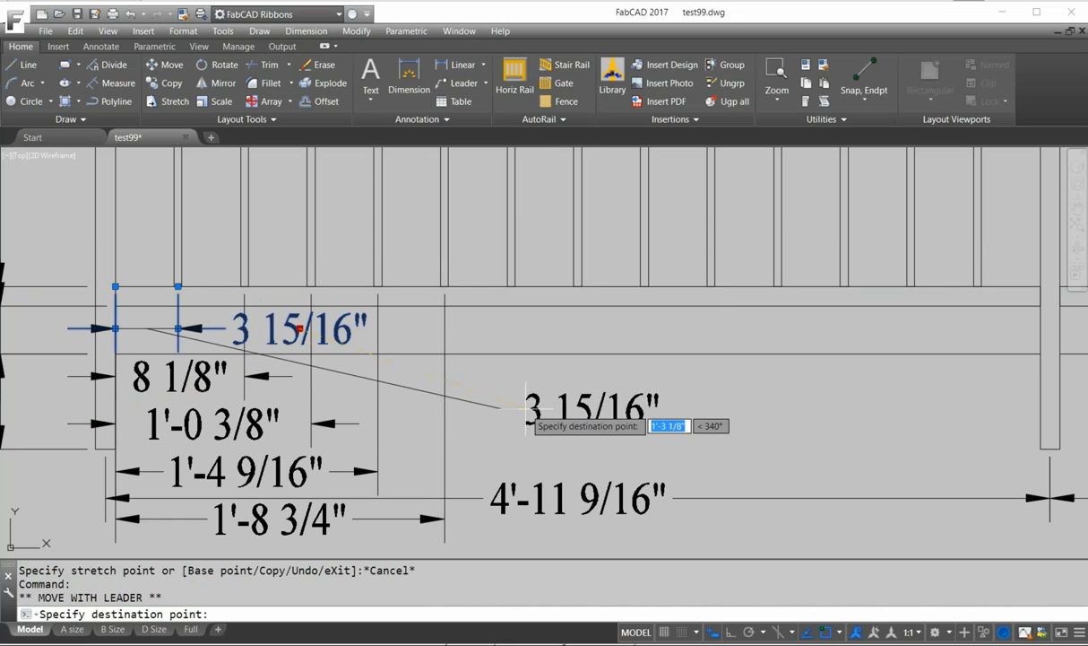
left_click(500, 395)
mouse_move(505, 399)
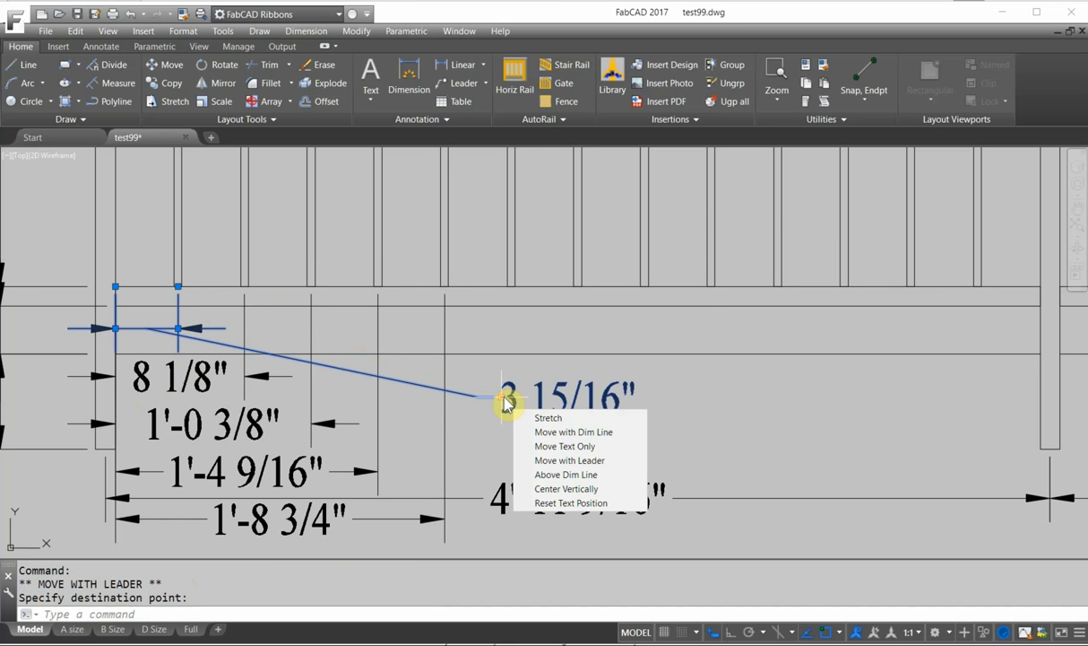
left_click(722, 397)
double_click(721, 398)
key("Escape")
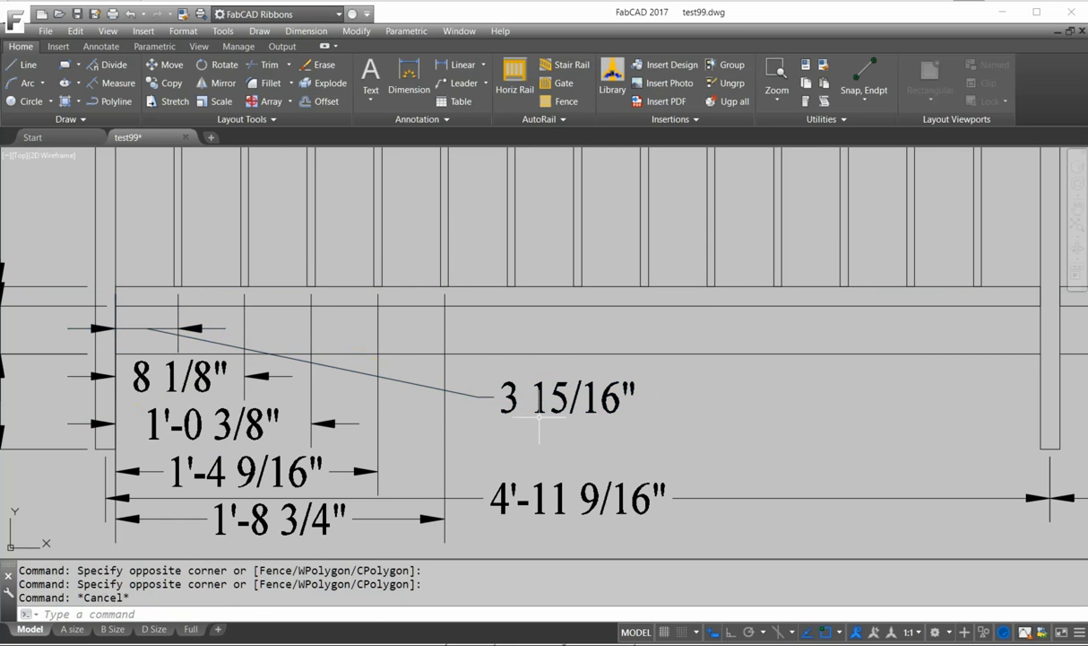
- Insert block L631 from the library gate drawing DG13.DWG into the empty area to the upper left of the rail
scroll(539, 415, "down", 5)
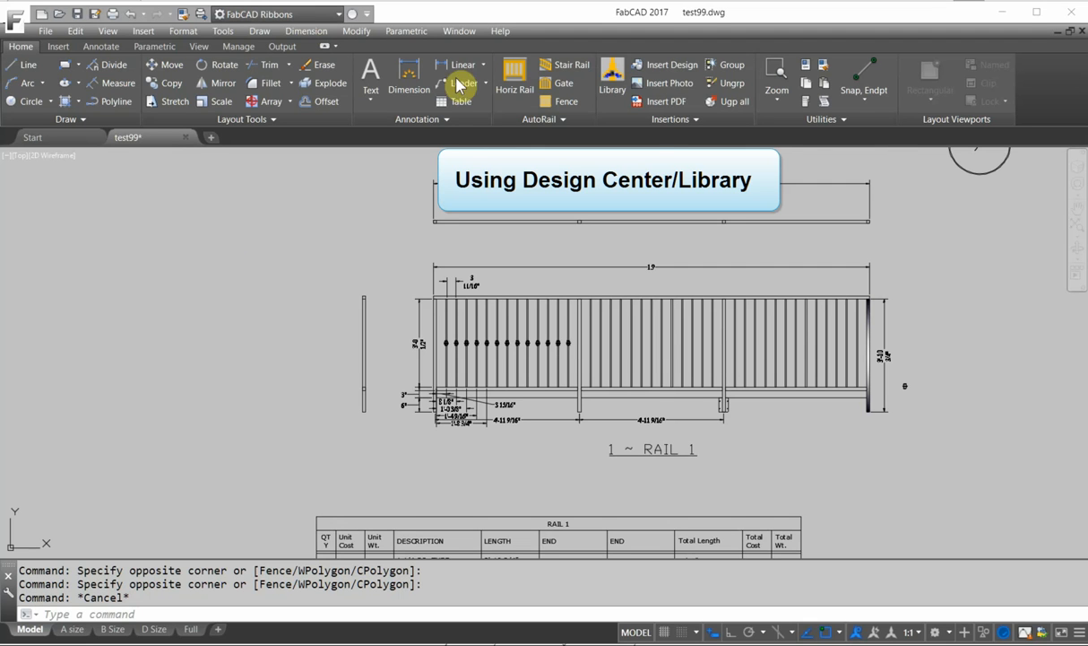
left_click(614, 90)
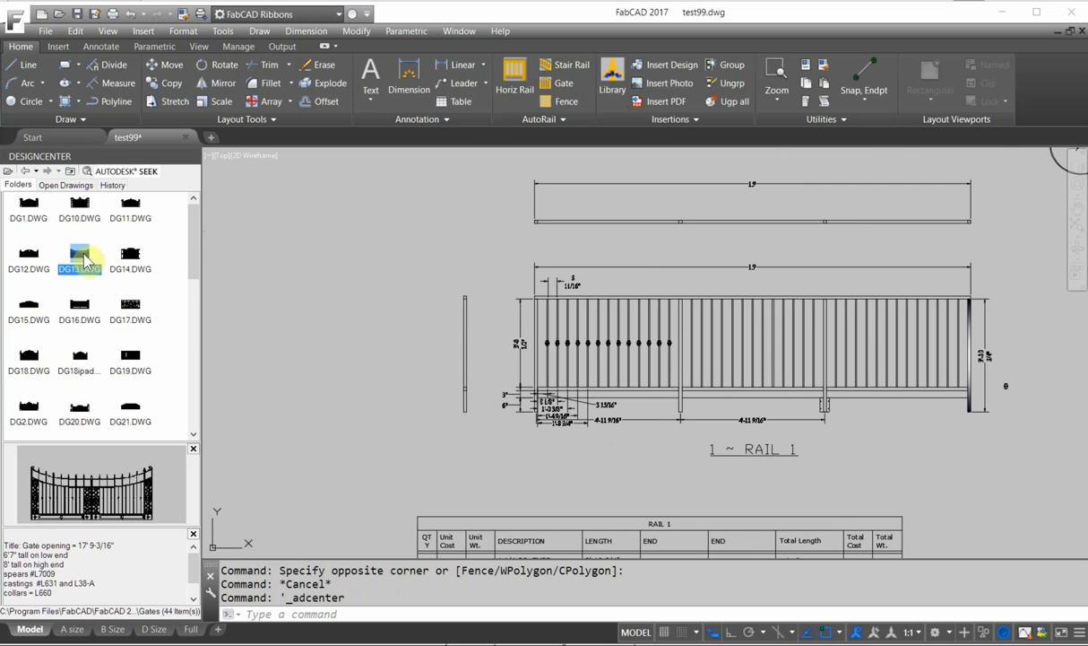
double_click(81, 258)
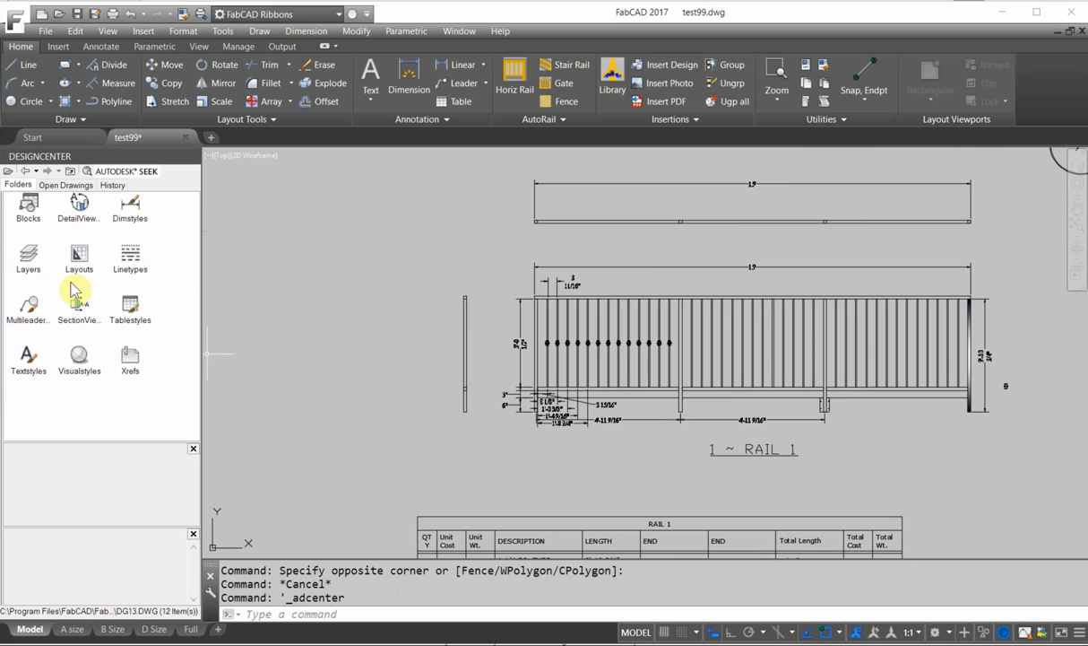
double_click(29, 213)
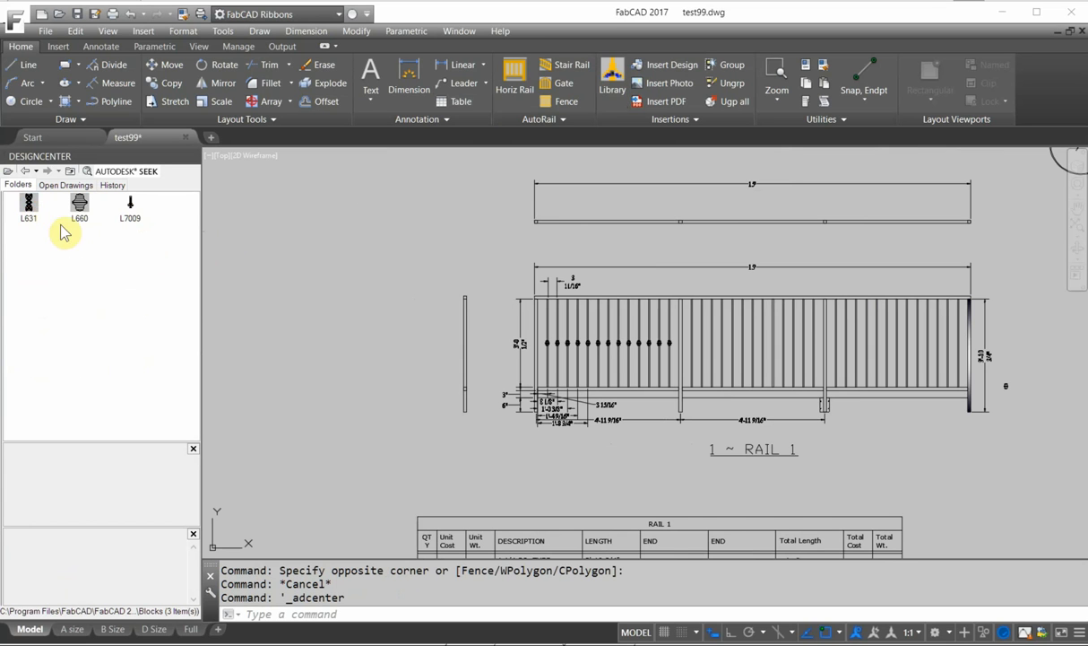
left_click_drag(31, 208, 377, 238)
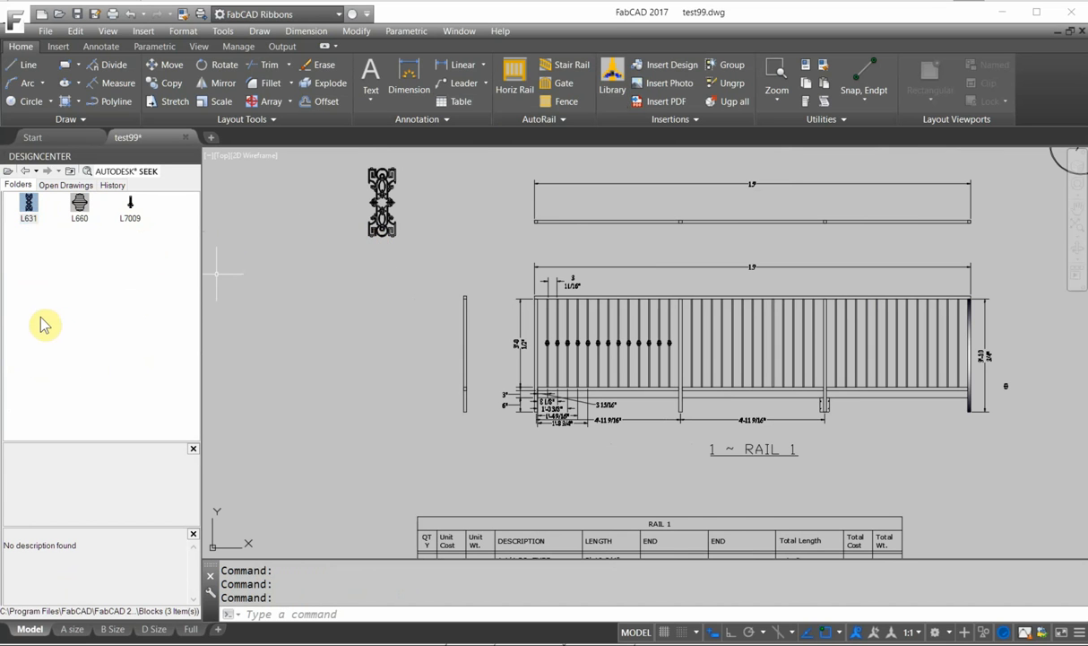
- Check the layers in DG13.DWG and add its FENCELINE2 linetype to the current drawing
left_click(72, 175)
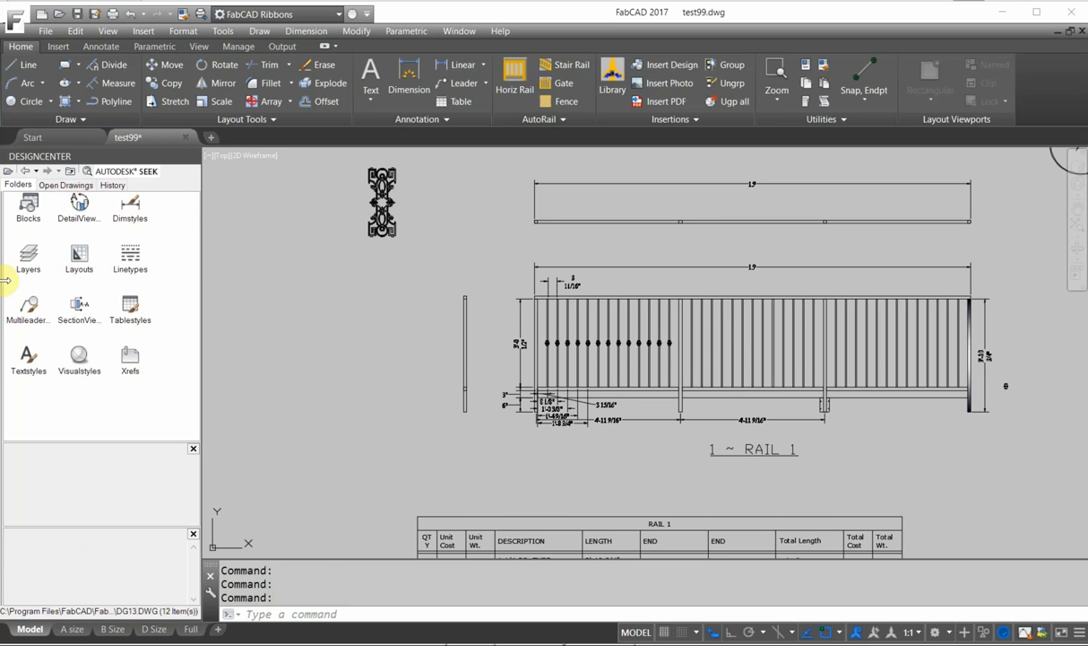
double_click(29, 260)
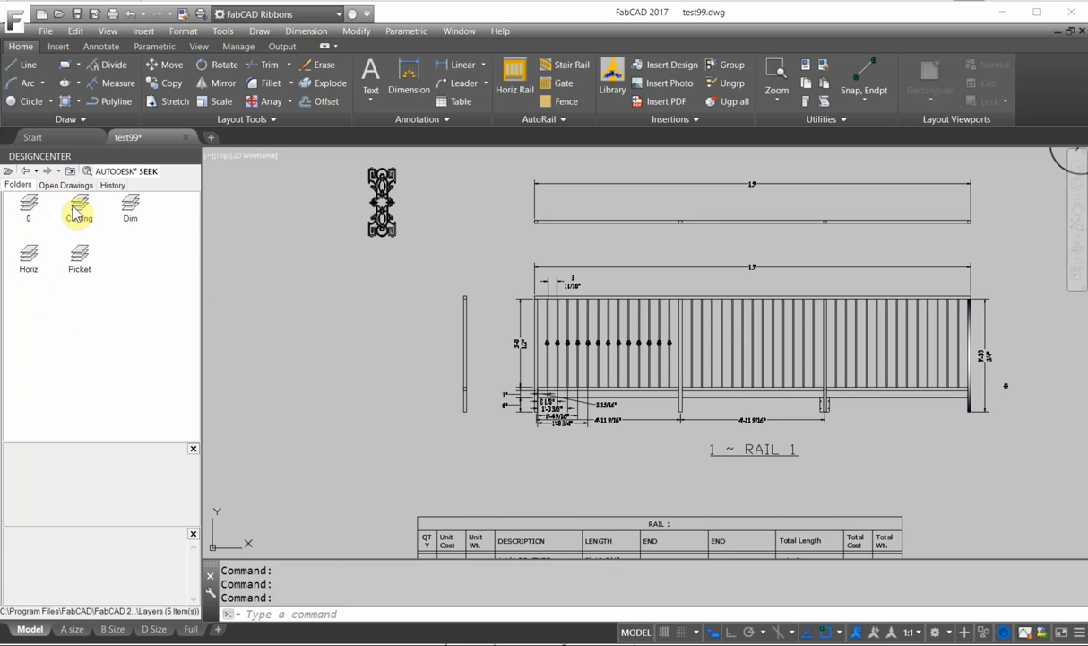
left_click(70, 173)
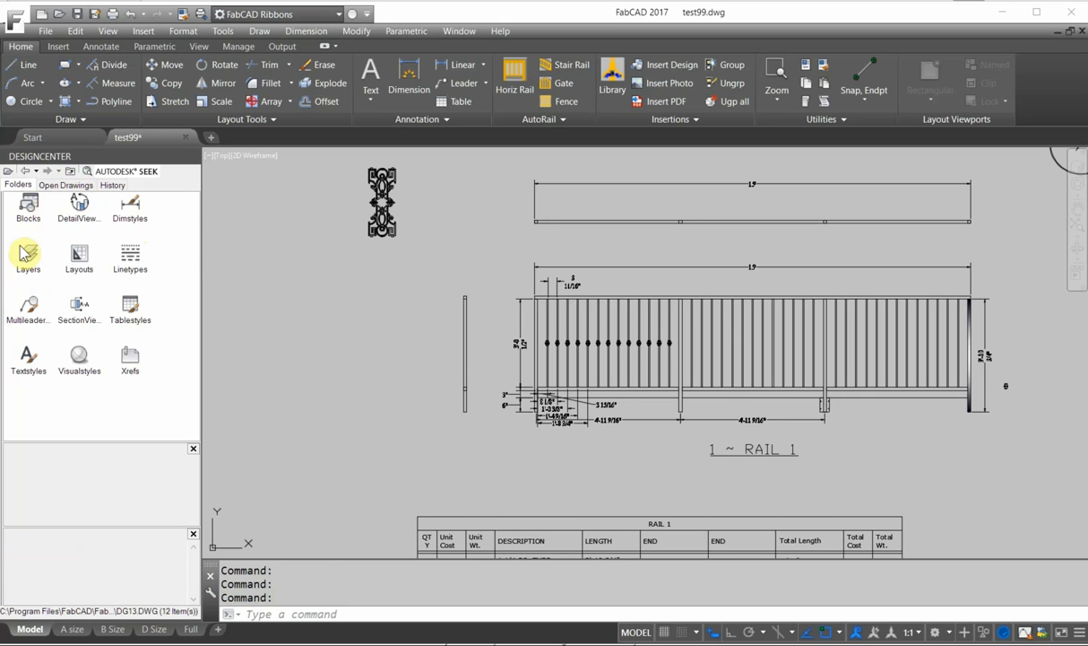
double_click(130, 260)
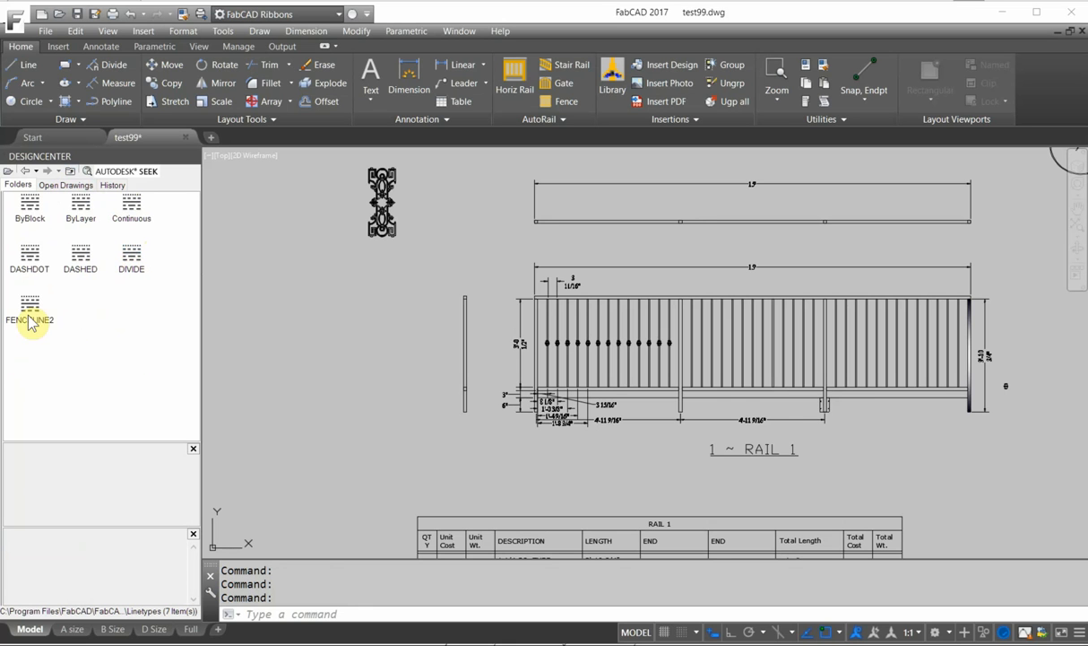
mouse_move(31, 323)
left_mouse_down()
mouse_move(267, 346)
mouse_move(306, 338)
left_mouse_up()
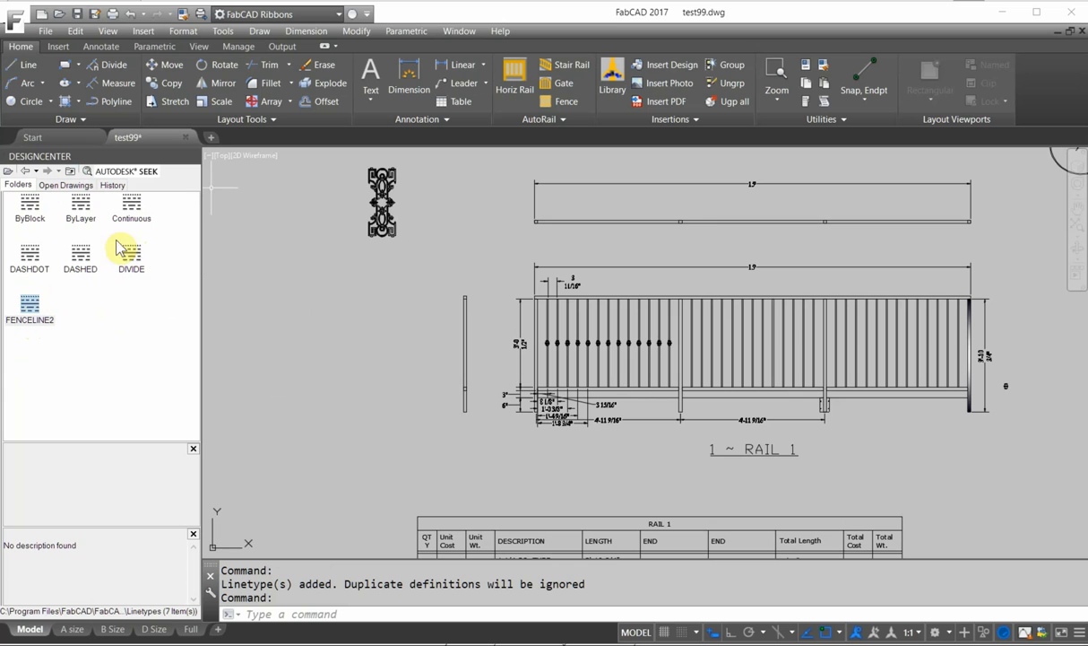
- Add Layout4 from DG13.DWG to the current drawing and return to that file's content categories
left_click(71, 172)
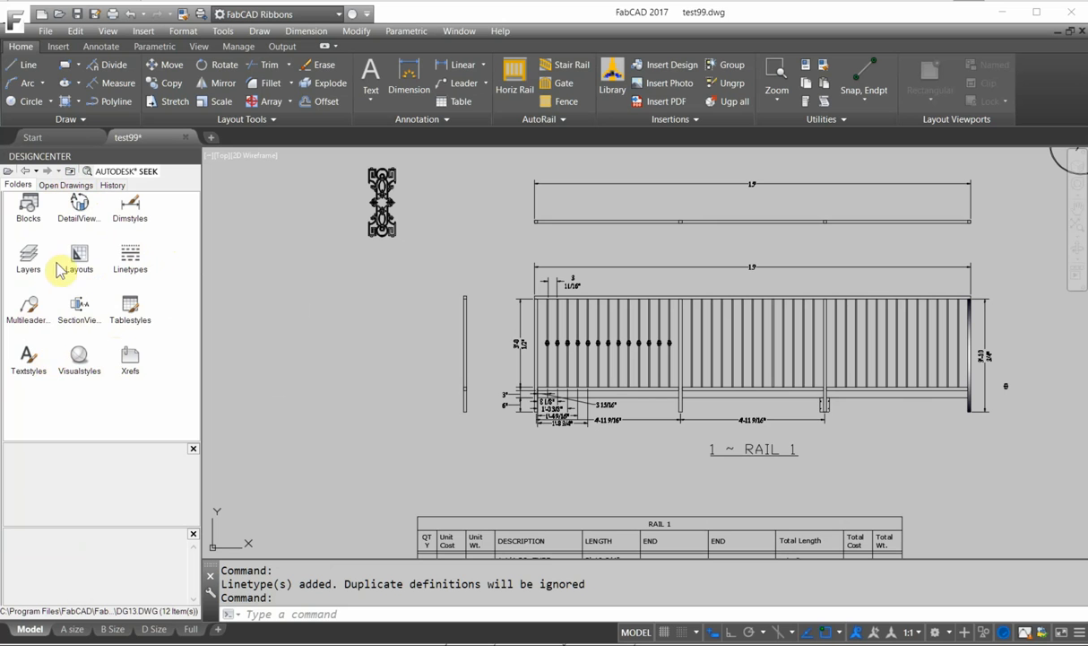
double_click(80, 260)
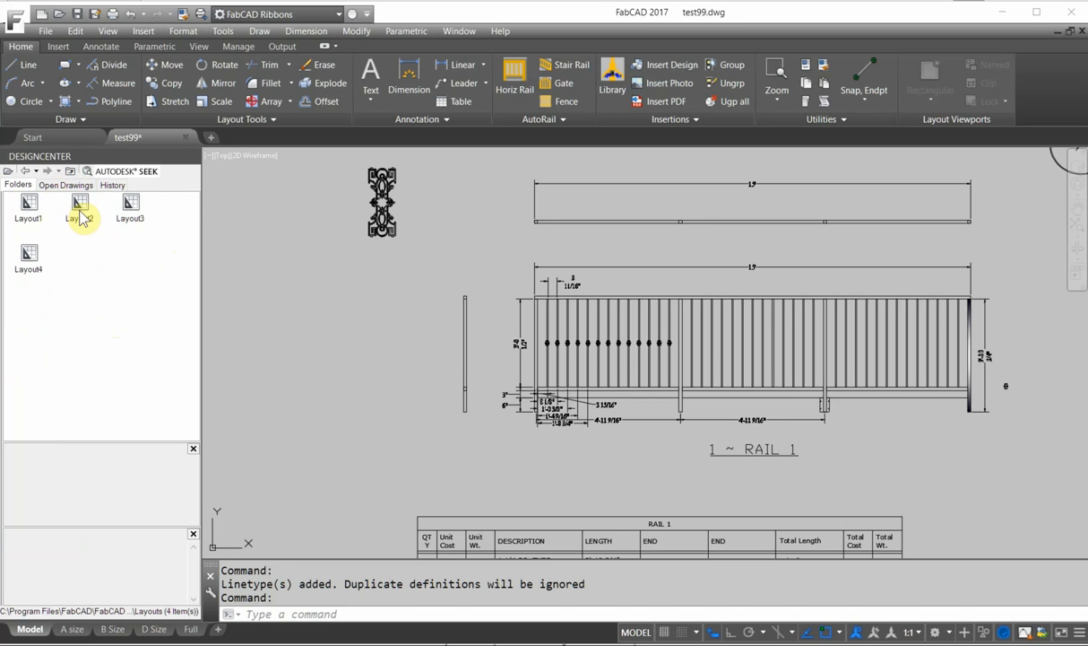
left_click_drag(27, 257, 295, 363)
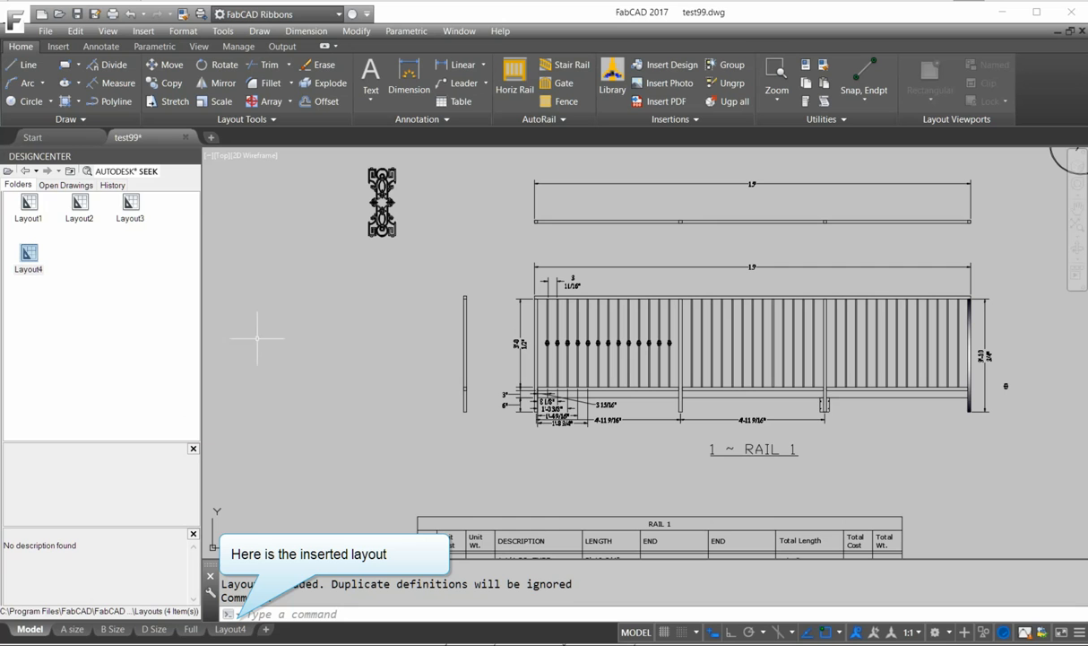
left_click(71, 171)
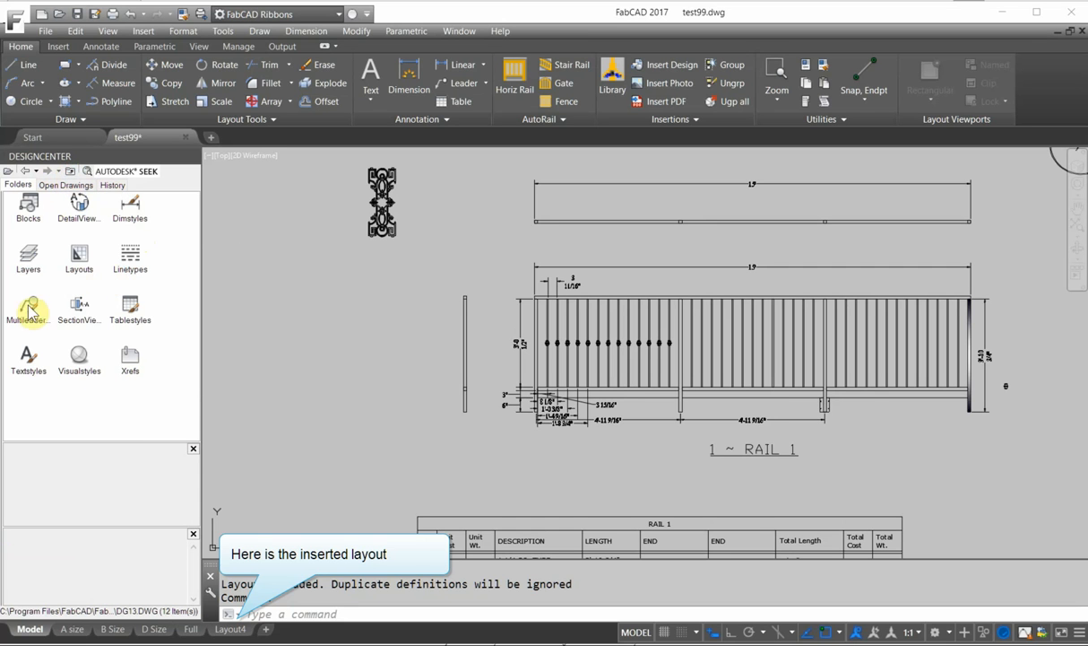